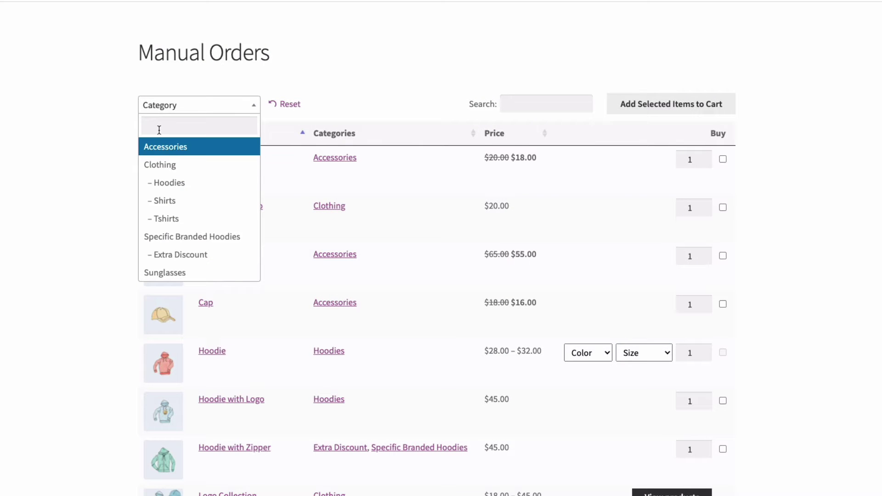
Filter the table to Accessories, select Belt and 2 × Cap, and add them to the basket
left_click(174, 147)
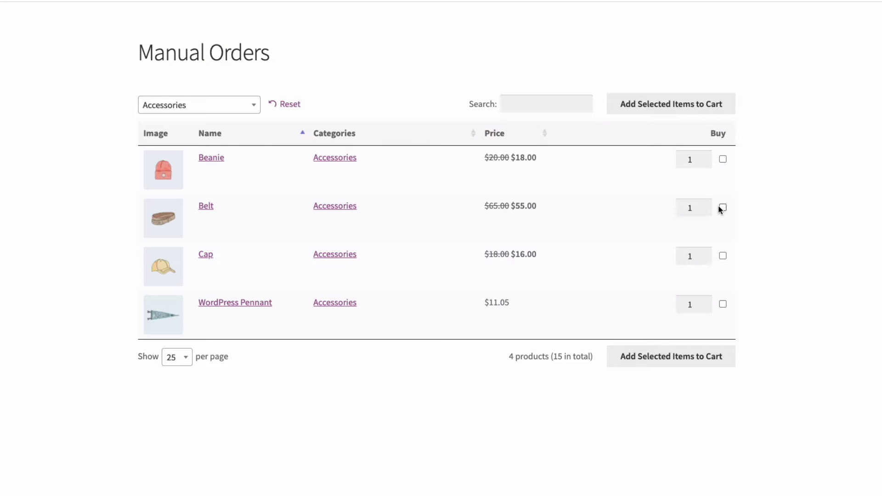
left_click(723, 208)
left_click(707, 254)
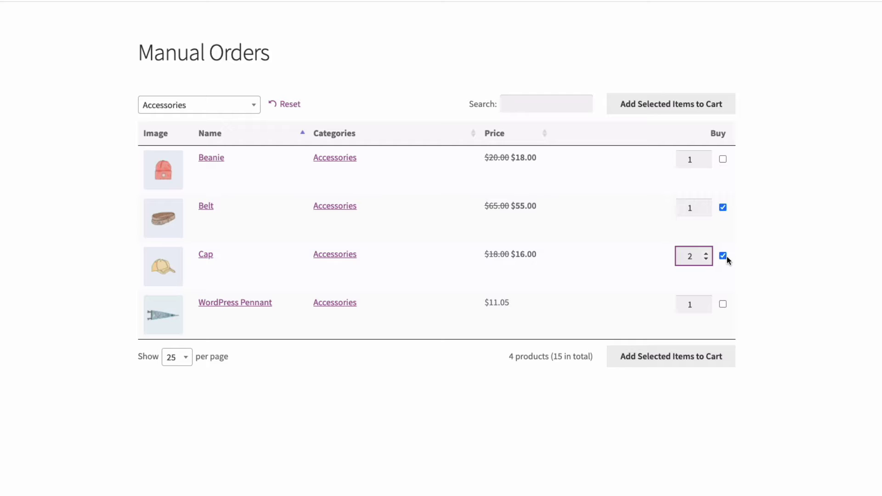
left_click(650, 363)
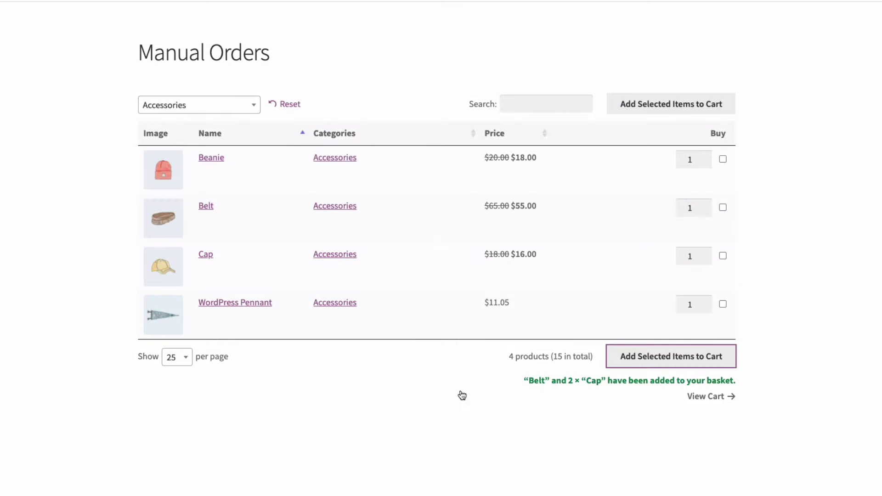
Check out the Belt and 2 × Cap basket with manual payment, placing the $116.40 order
left_click(705, 398)
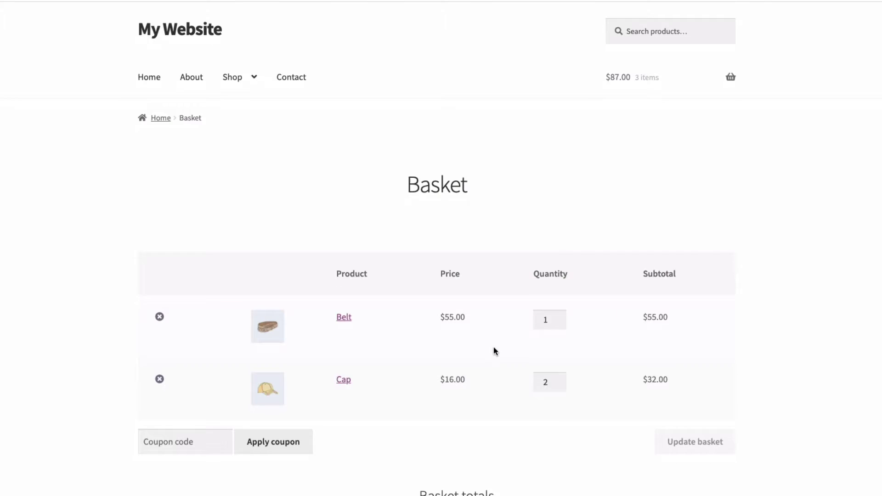
scroll(494, 347, "down", 8)
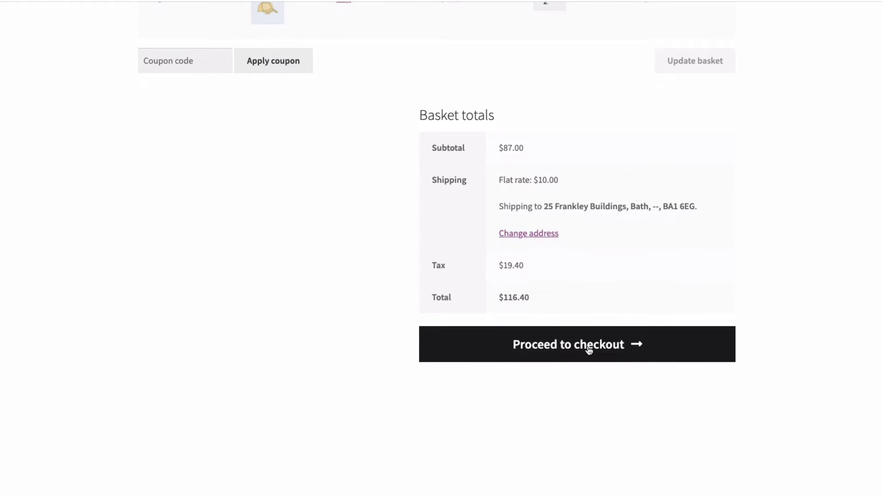
left_click(589, 351)
scroll(109, 344, "down", 1)
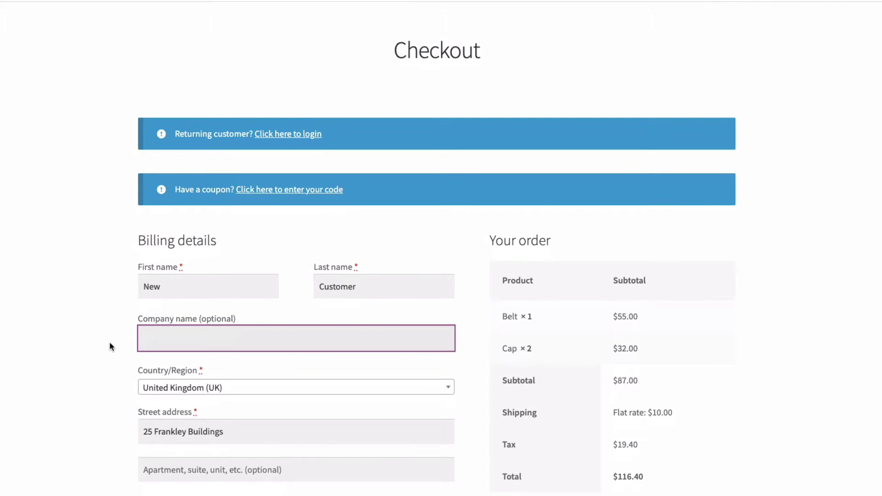
scroll(110, 347, "down", 3)
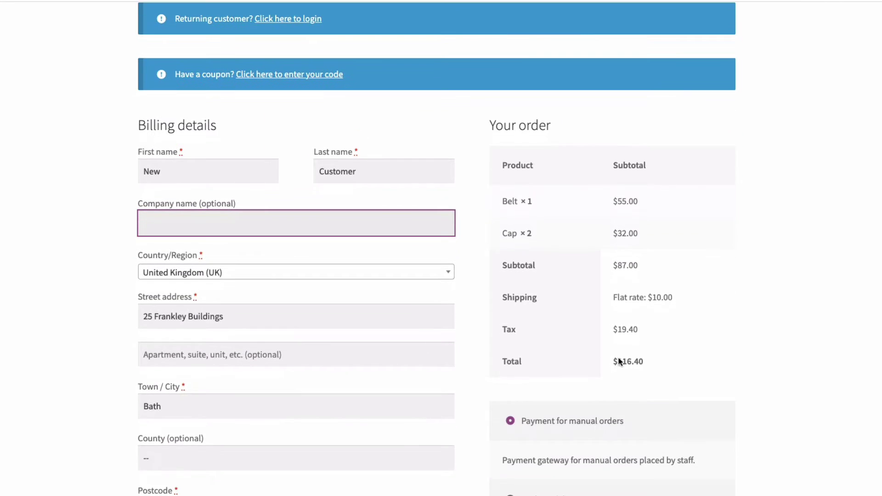
scroll(618, 361, "down", 5)
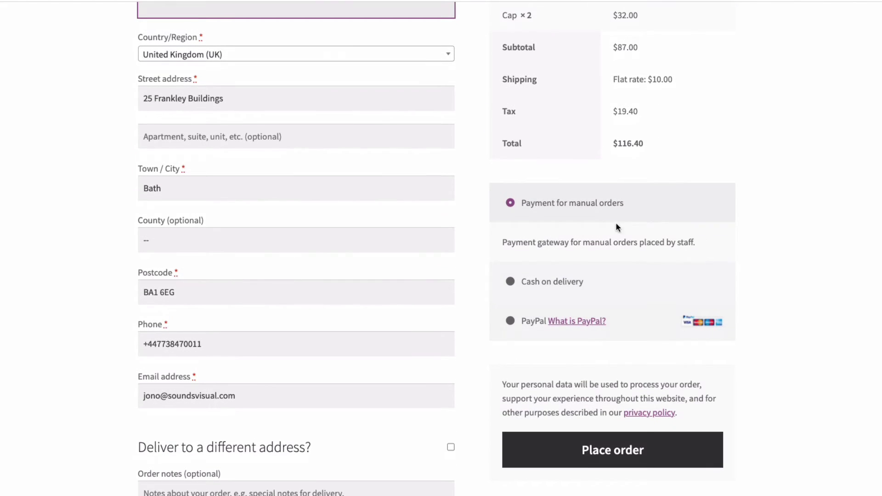
left_click(604, 448)
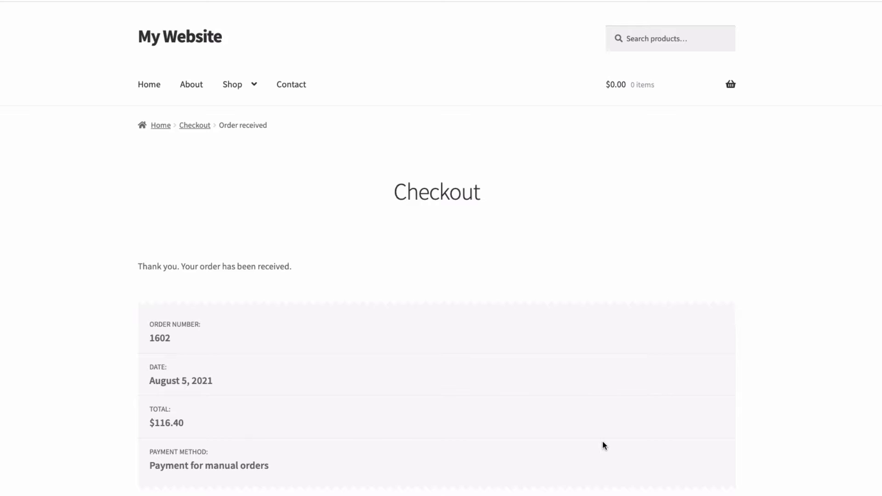
scroll(603, 442, "down", 1)
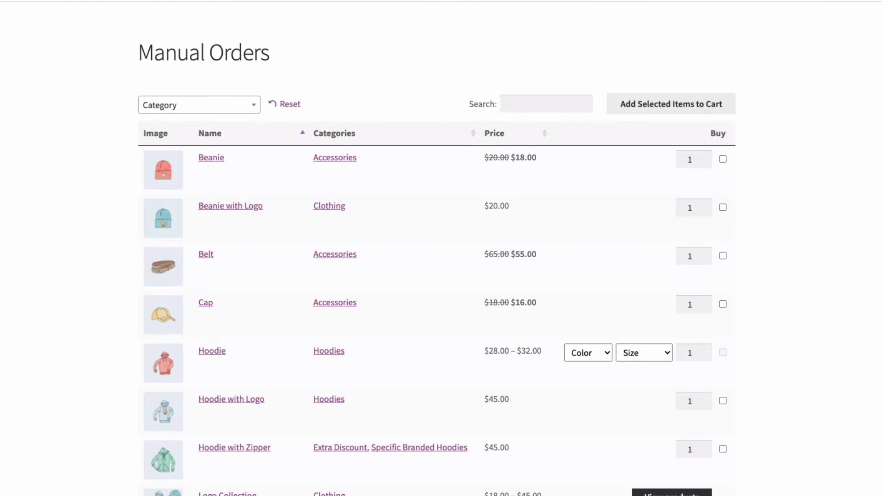
Select Beanie with Logo, and select Hoodie with Logo with quantity 3
scroll(723, 209, "down", 1)
left_click(723, 208)
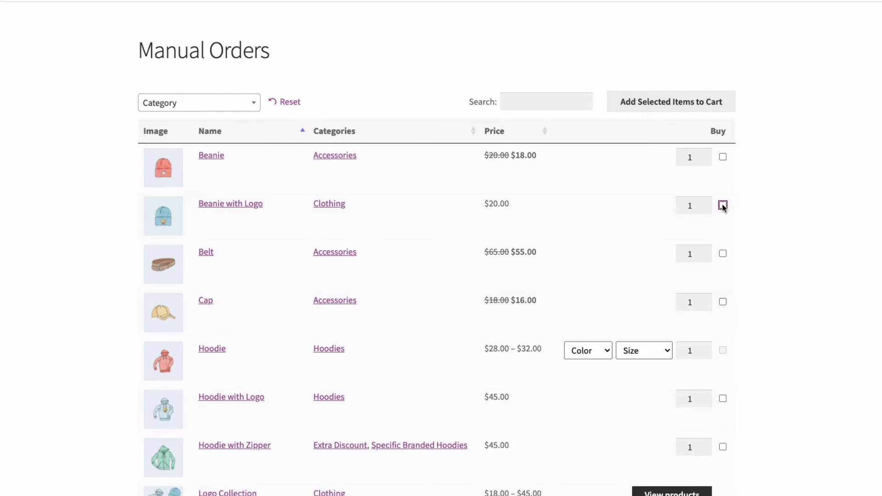
left_click(707, 396)
left_click(706, 396)
scroll(671, 403, "down", 1)
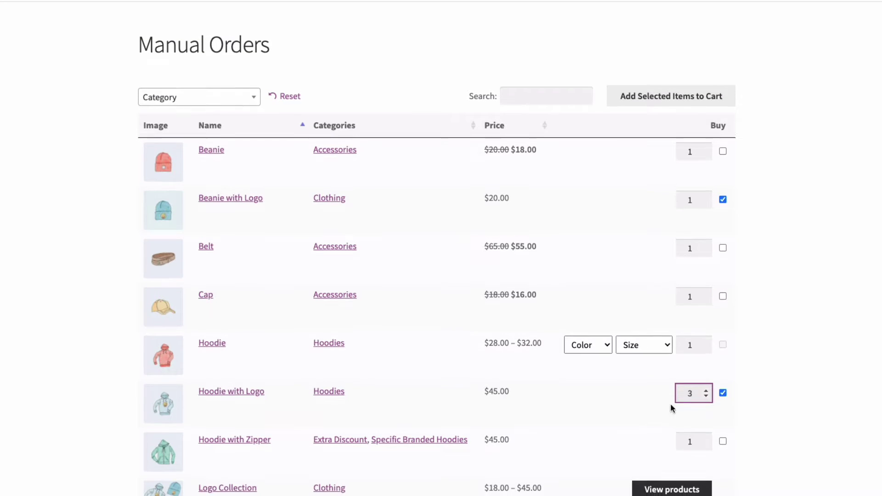
Search 'bean', select Beanie, add the selected items to the basket and view it
left_click(529, 66)
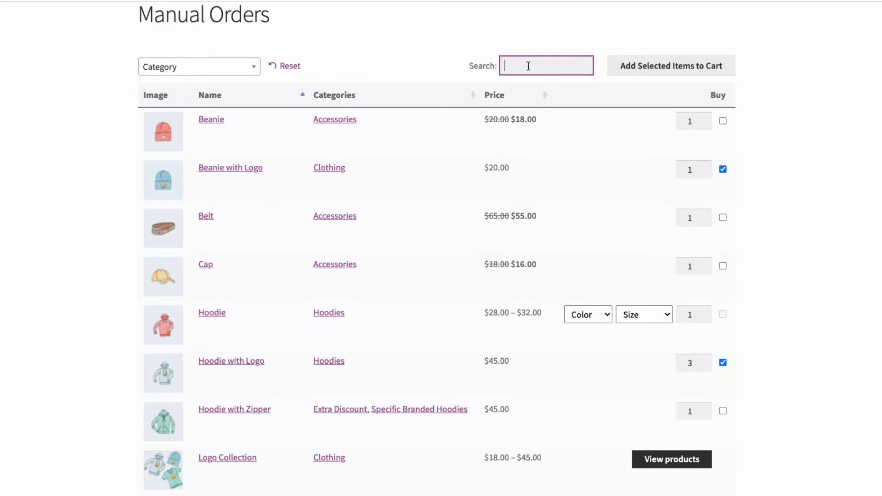
type("bean")
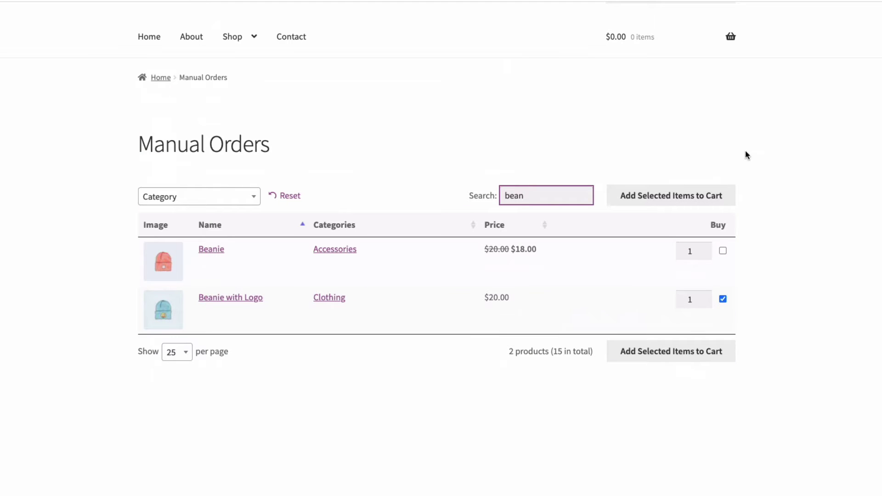
left_click(724, 252)
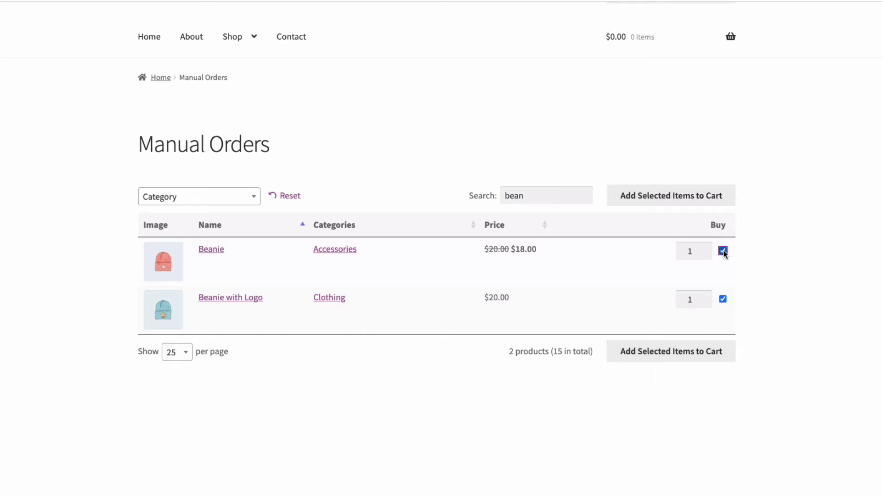
left_click(679, 352)
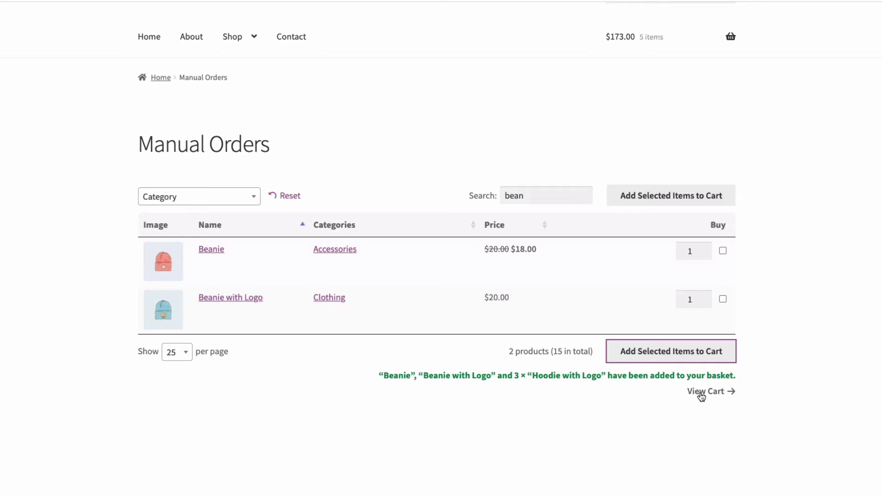
left_click(702, 394)
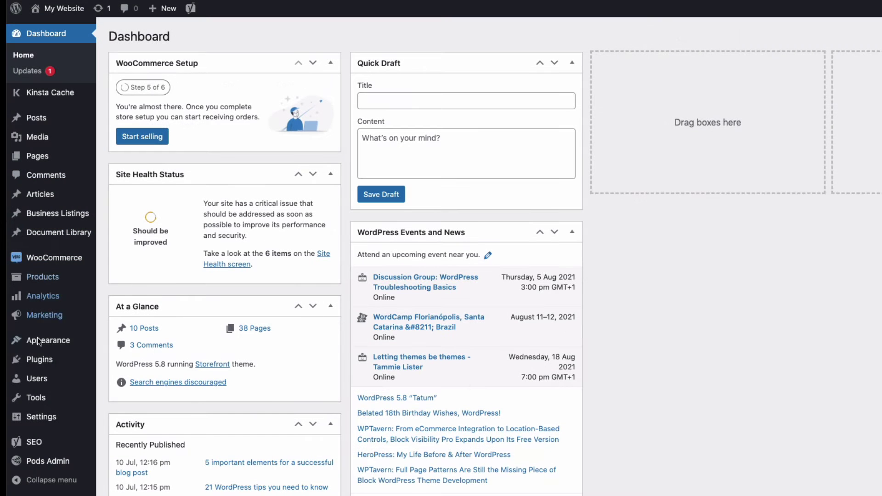
Visit Plugins > Add New, then open WooCommerce Product Table Settings from Installed Plugins
mouse_move(35, 364)
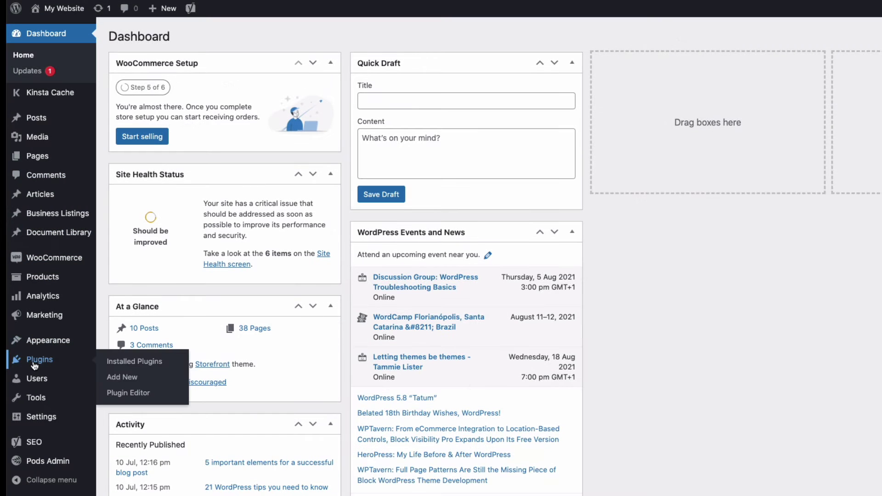
left_click(129, 378)
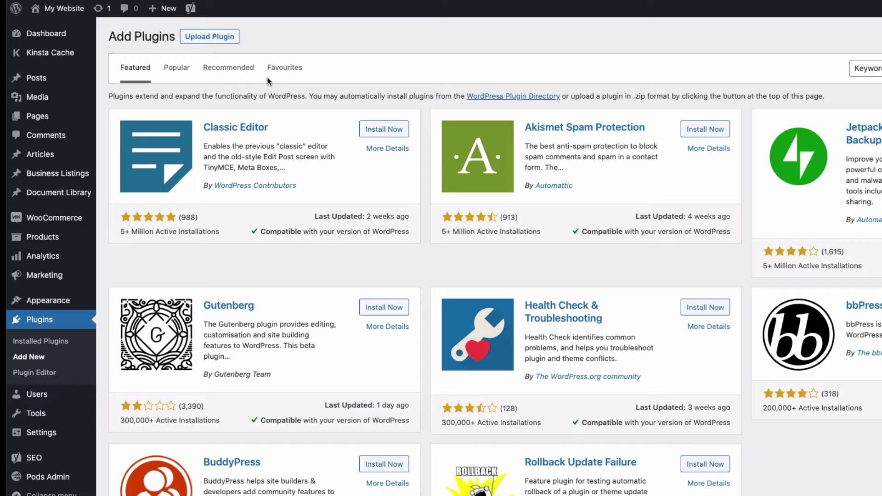
left_click(209, 37)
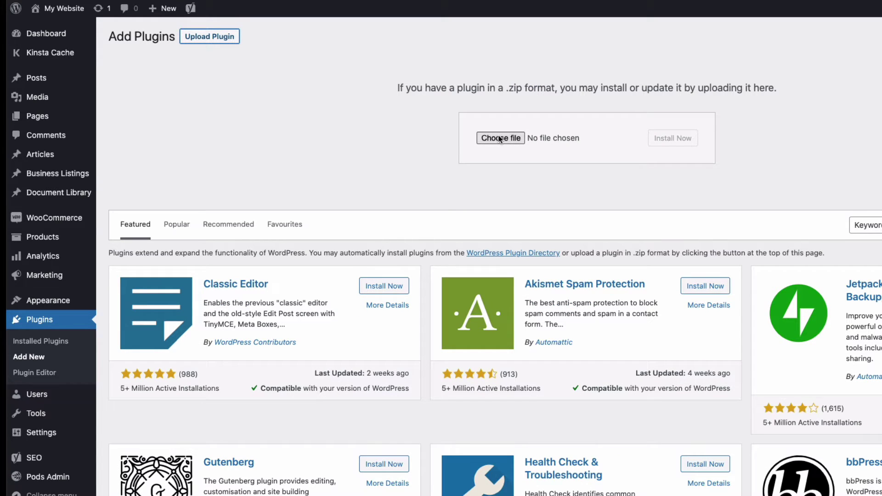
left_click(46, 320)
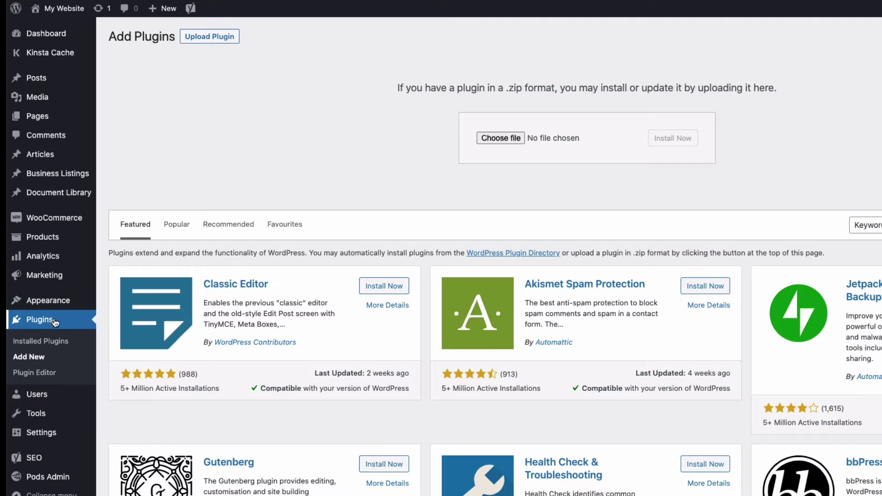
scroll(192, 357, "down", 12)
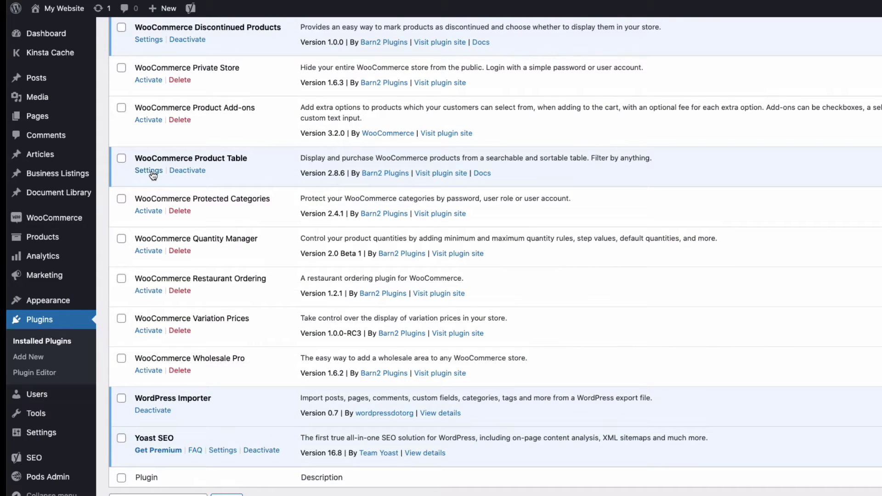
left_click(149, 171)
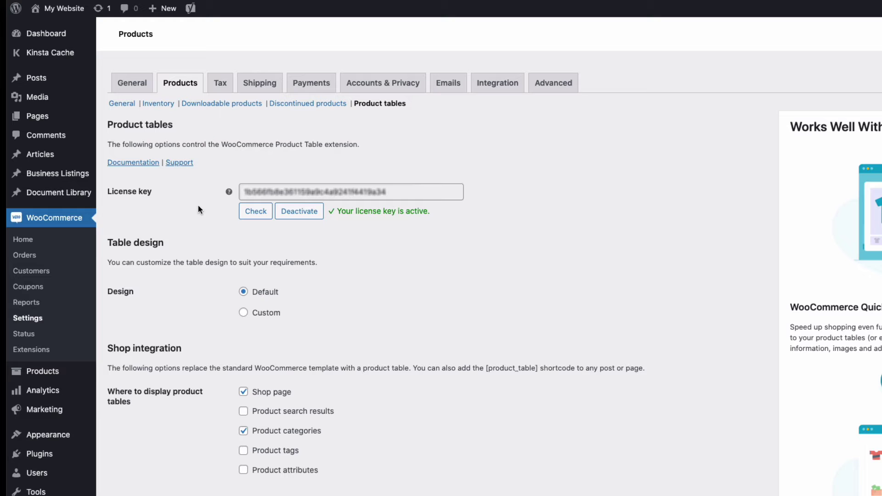
scroll(198, 206, "down", 5)
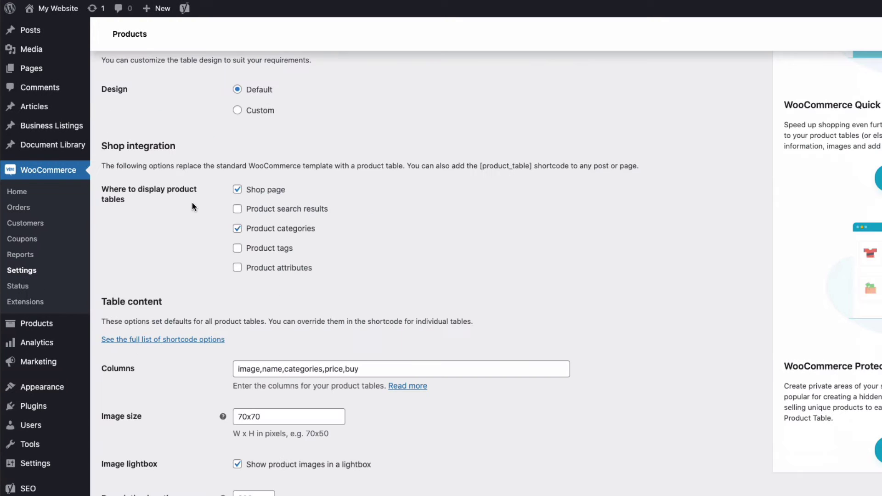
scroll(192, 204, "down", 2)
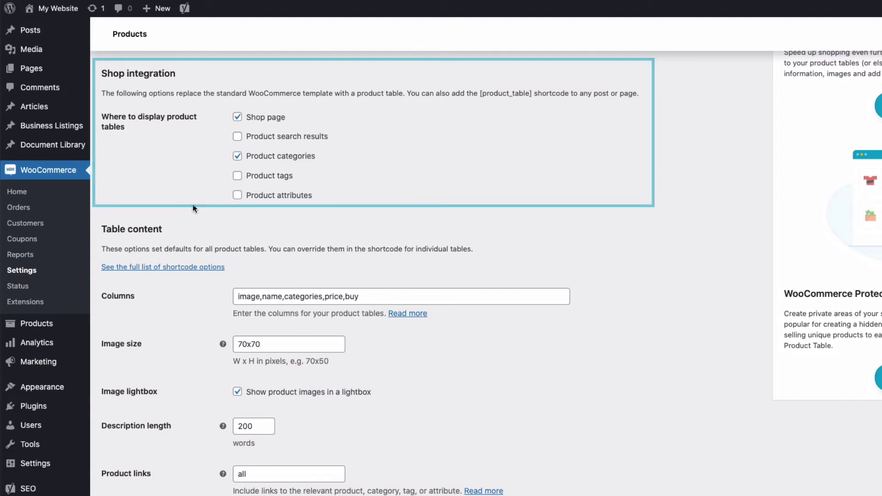
left_click(237, 117)
left_click(237, 117)
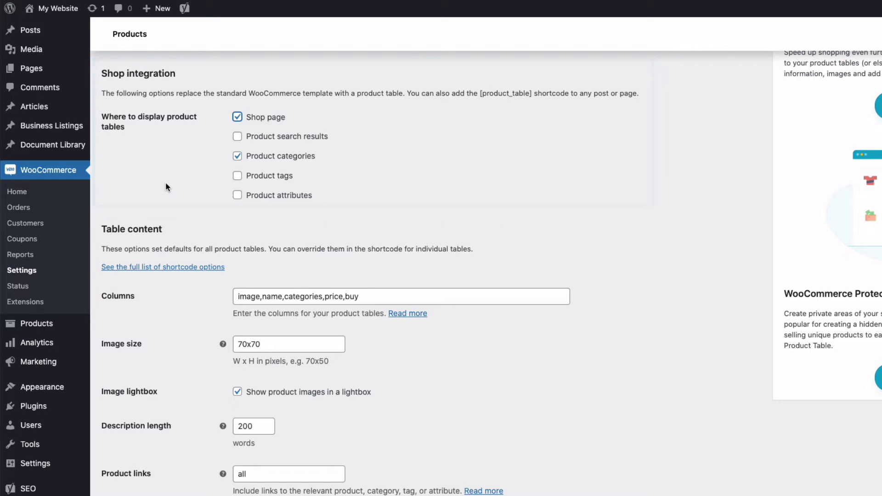
Keep the table's Sort by option at Name and save the Product tables settings
scroll(165, 182, "down", 2)
scroll(167, 186, "down", 5)
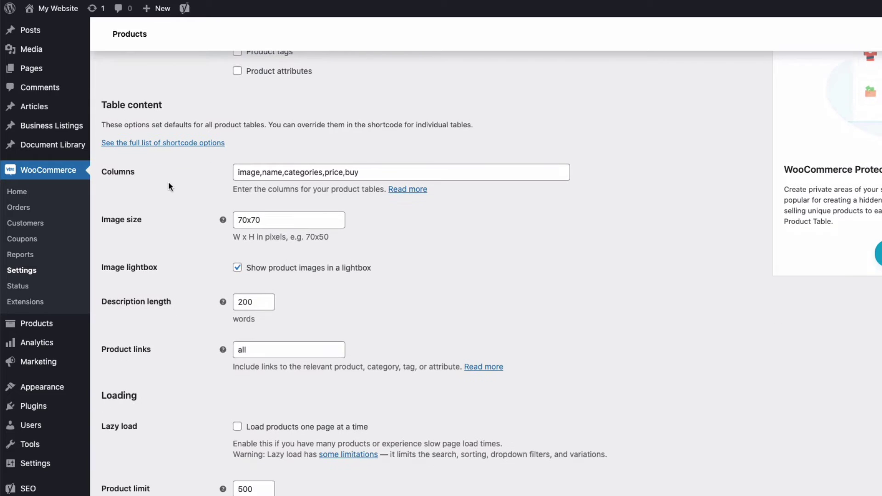
scroll(168, 182, "down", 1)
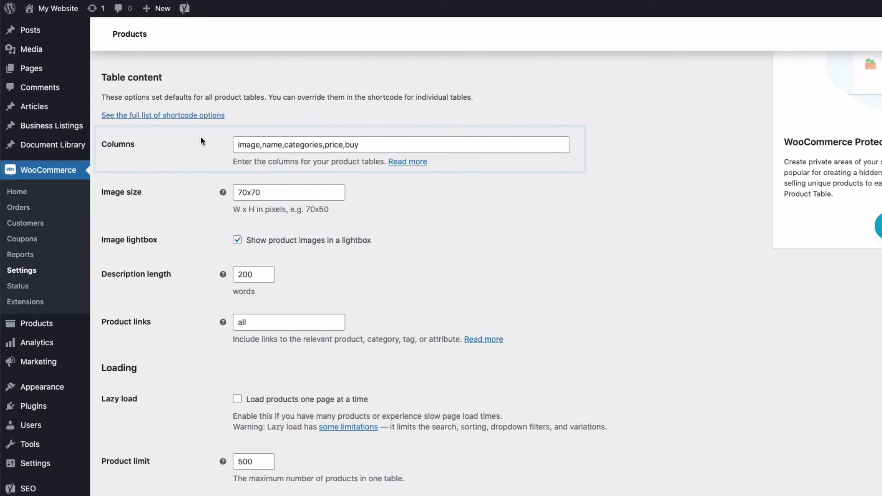
scroll(186, 138, "down", 12)
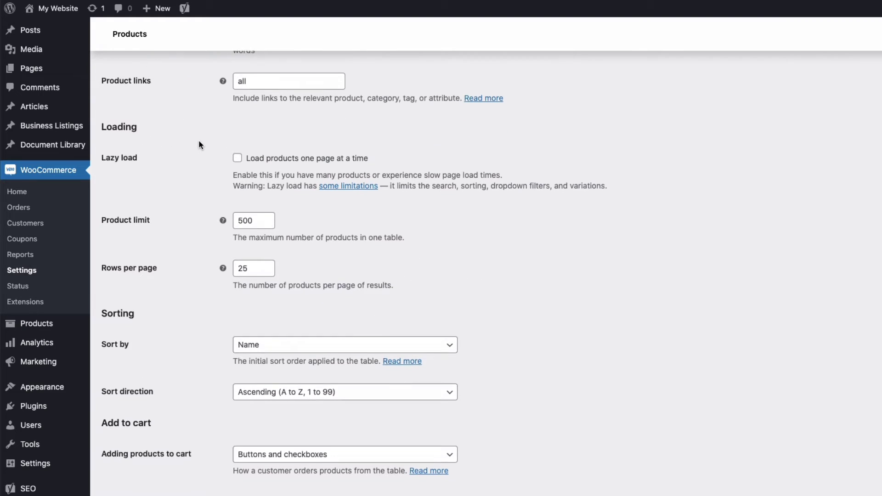
scroll(202, 145, "down", 7)
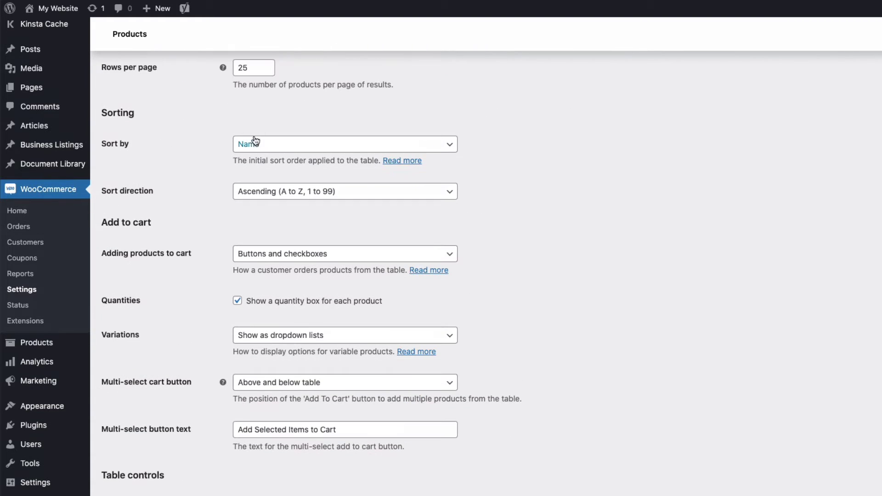
left_click(252, 144)
left_click(250, 125)
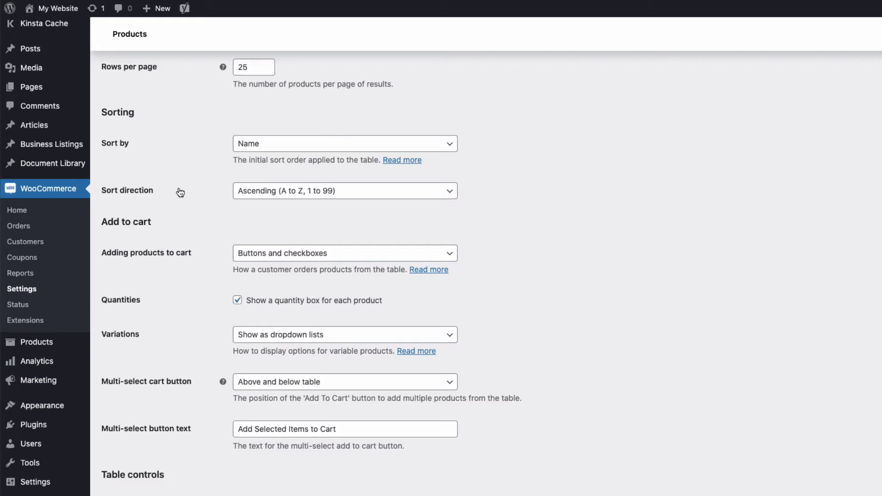
scroll(193, 189, "down", 5)
scroll(198, 185, "down", 7)
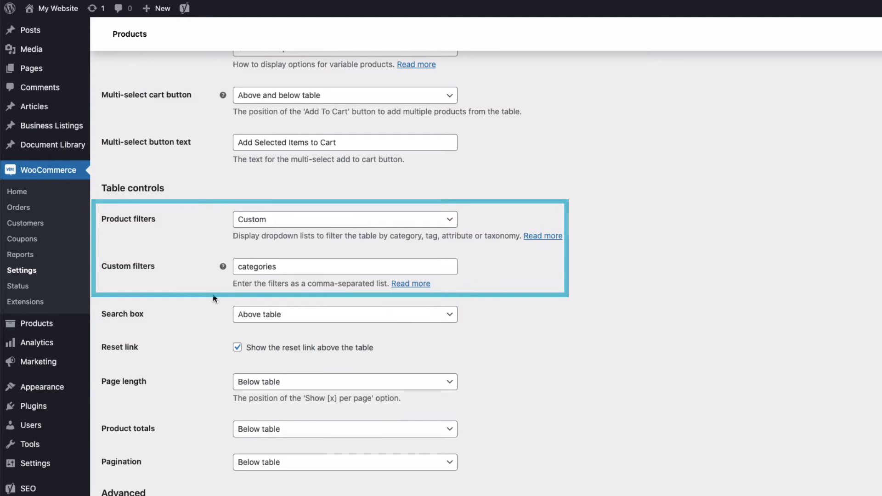
scroll(210, 294, "down", 5)
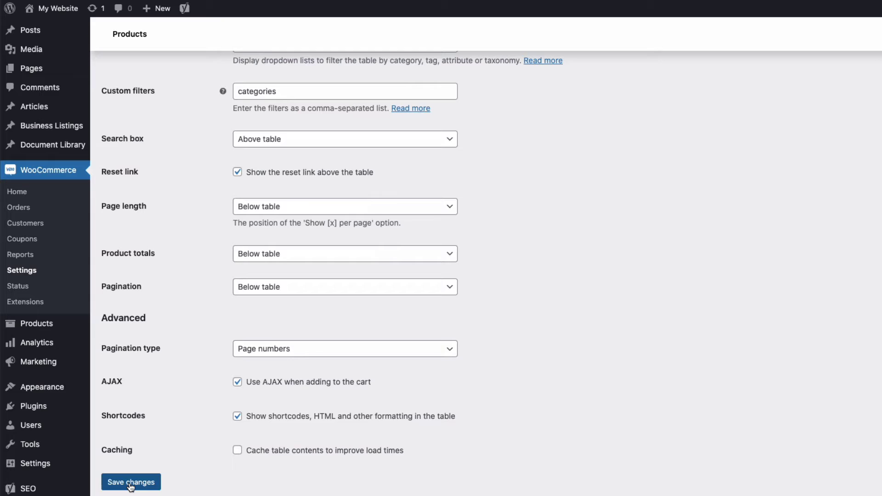
left_click(131, 482)
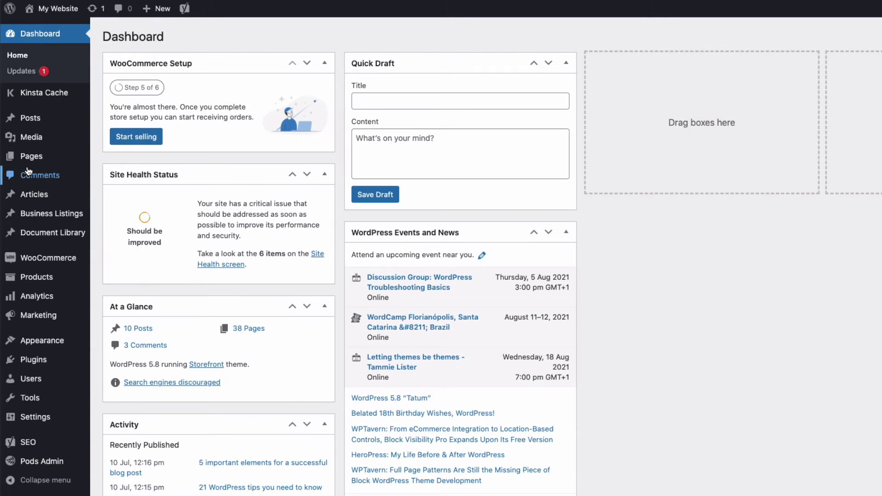
Add a new page titled 'Manual Orders' with [product_table] as its body text
mouse_move(29, 159)
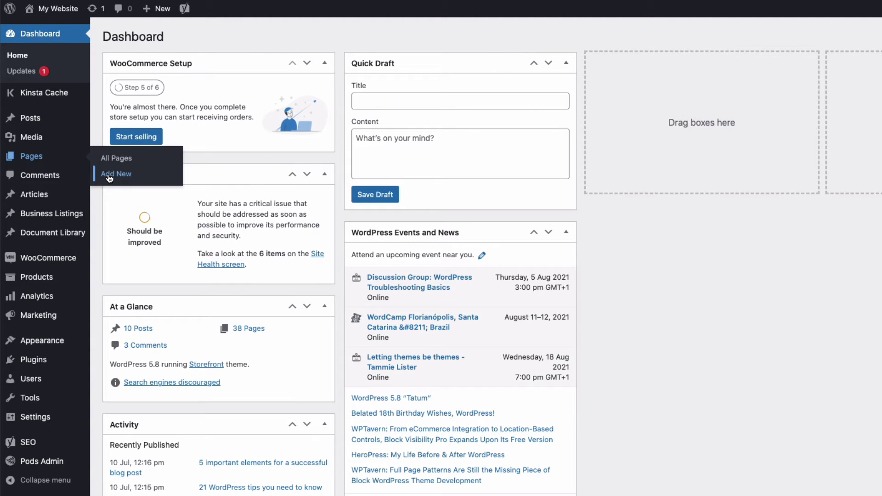
left_click(109, 177)
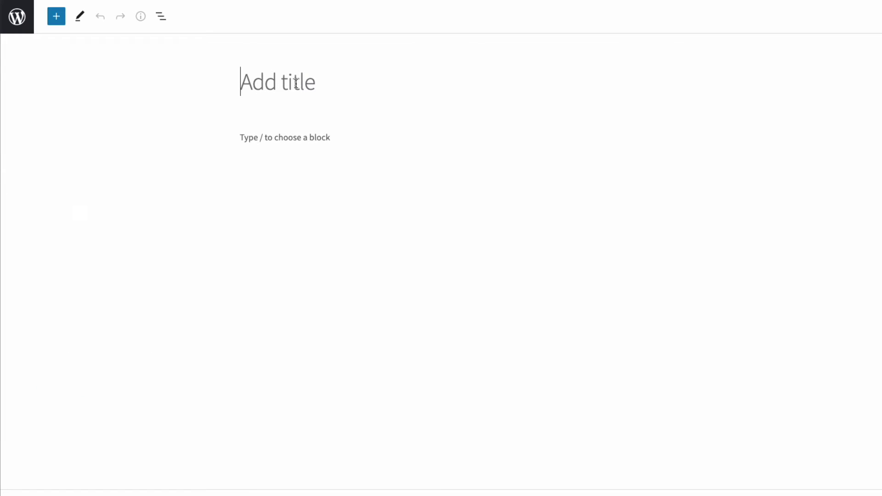
type("Manu")
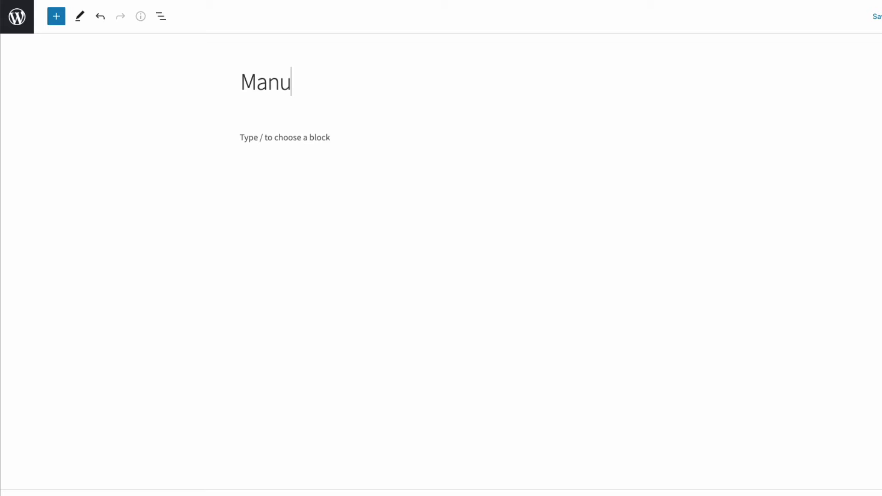
type("al Orders")
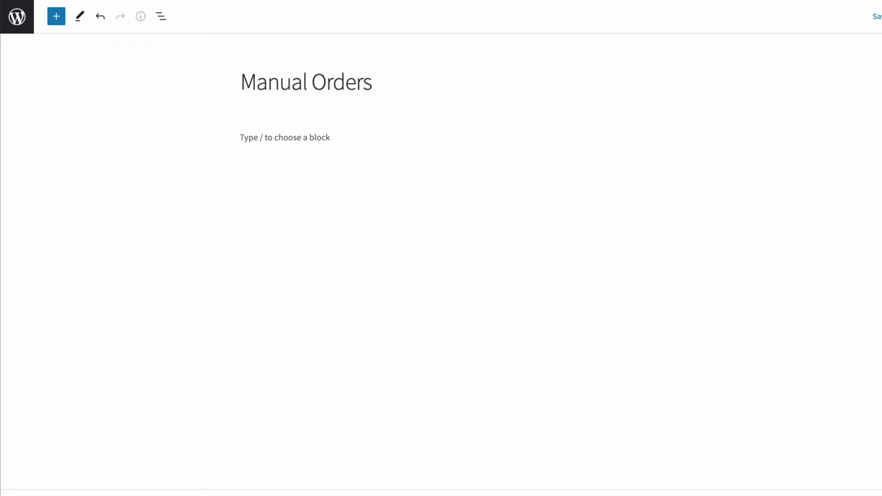
left_click(274, 137)
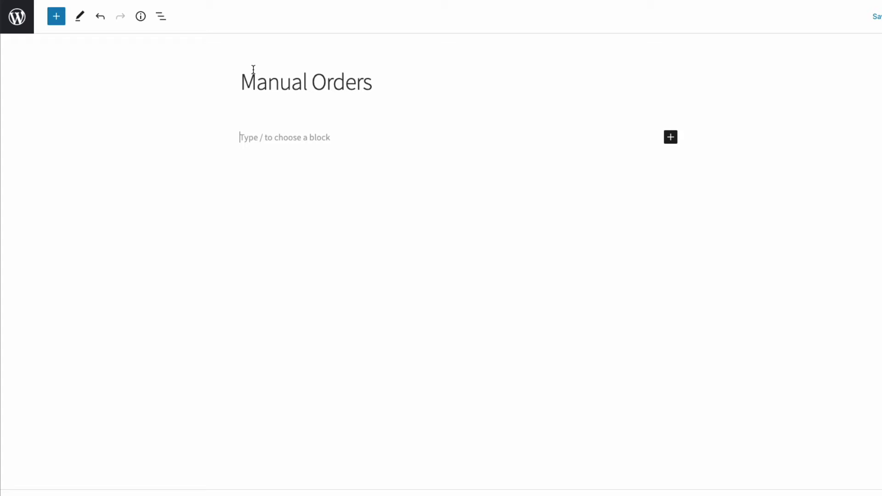
type("[")
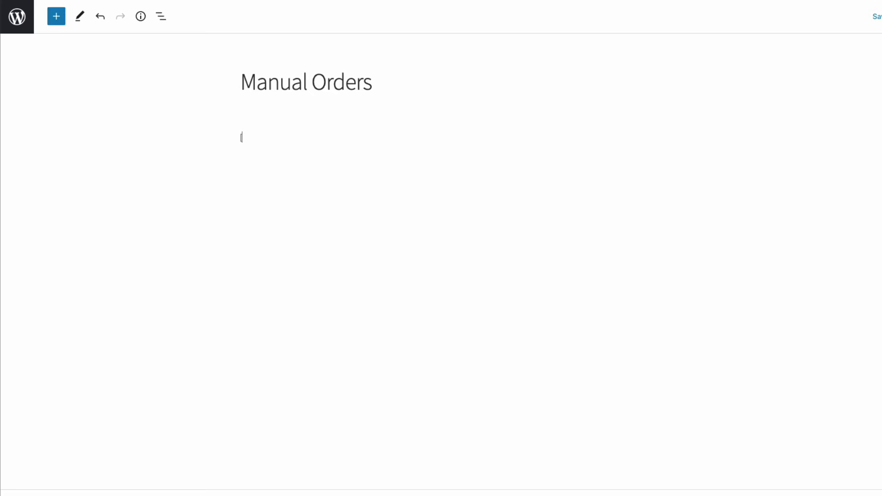
type("product_table")
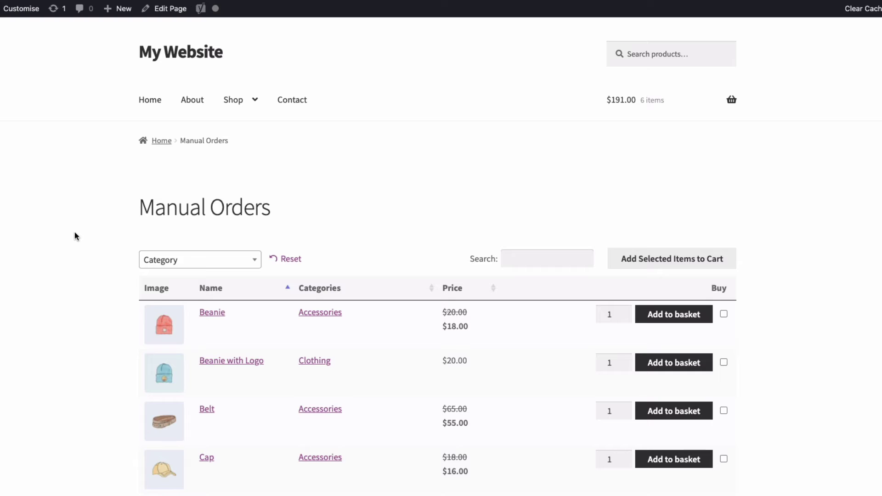
Scroll through the live Manual Orders product table to review its rows
scroll(73, 230, "down", 1)
scroll(74, 230, "down", 3)
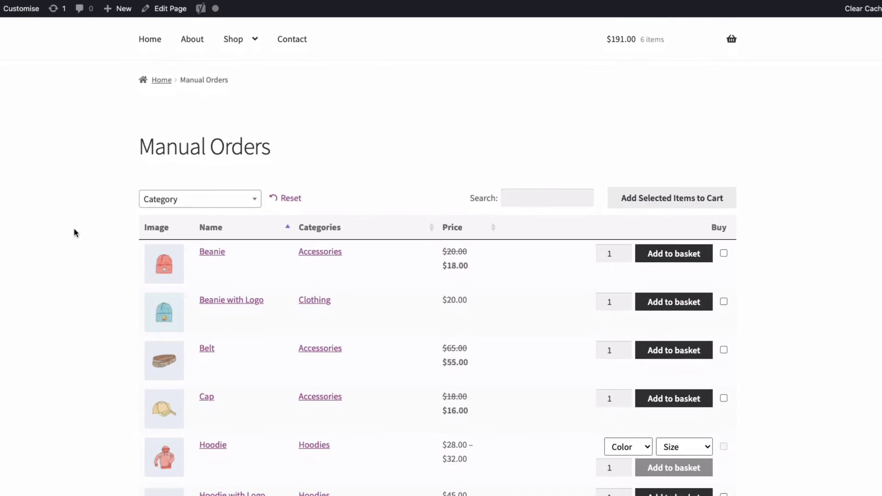
scroll(75, 232, "down", 3)
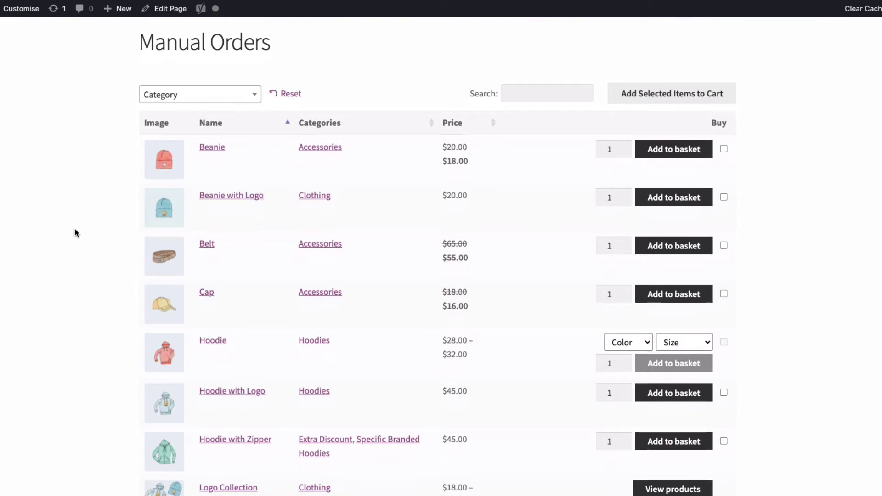
scroll(75, 234, "down", 1)
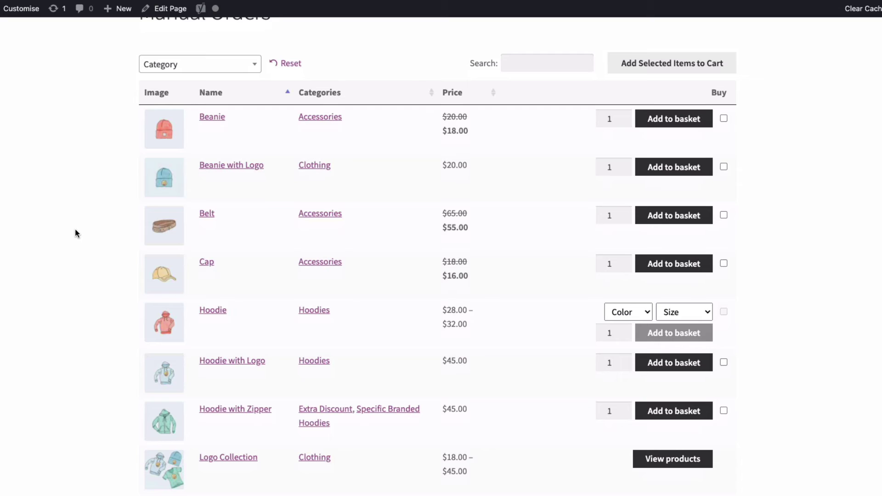
scroll(75, 230, "down", 1)
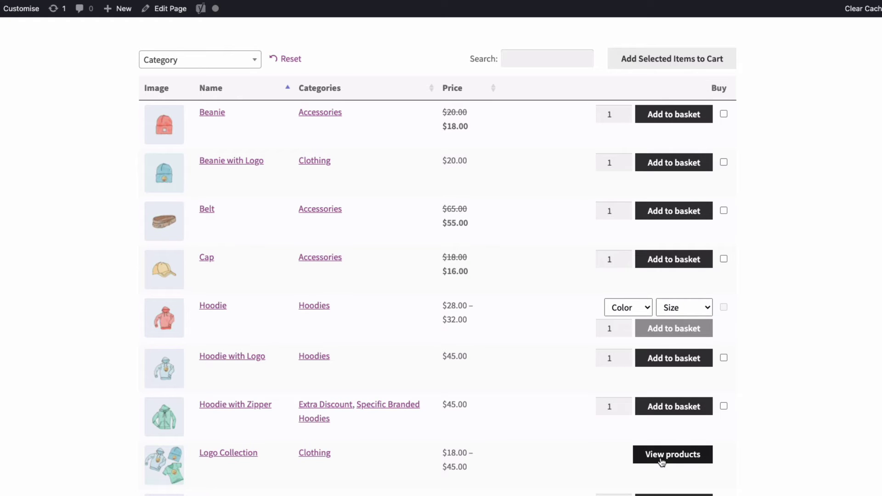
scroll(660, 457, "down", 3)
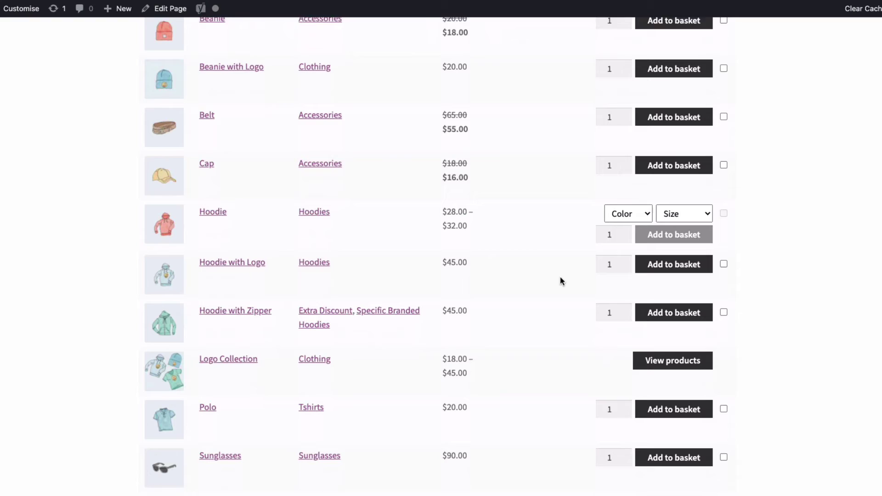
Tick and then untick the Beanie Buy checkbox
scroll(542, 346, "up", 3)
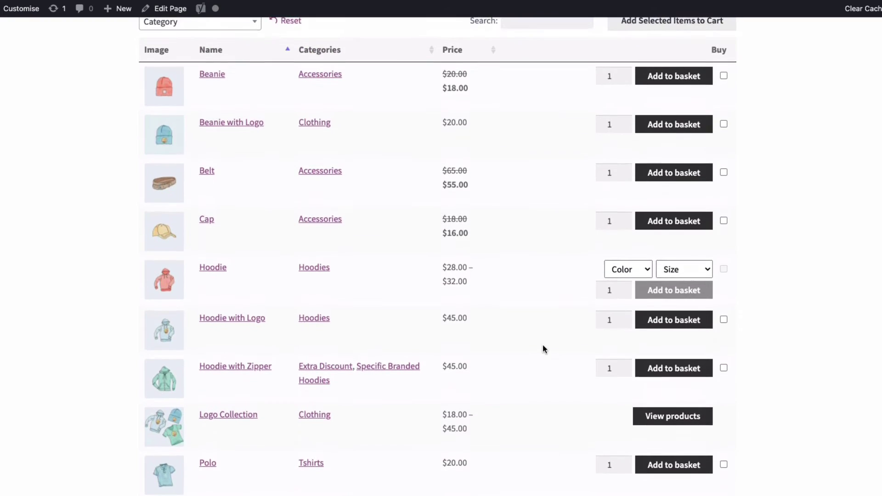
scroll(544, 343, "up", 1)
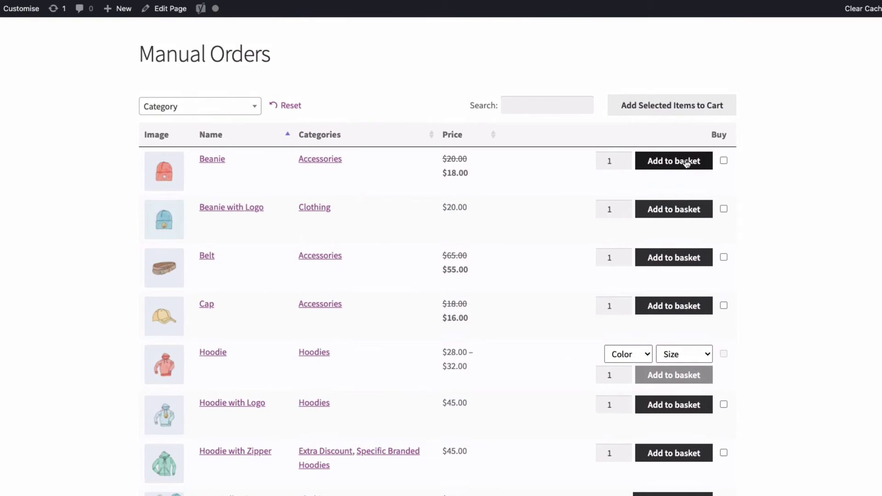
left_click(724, 162)
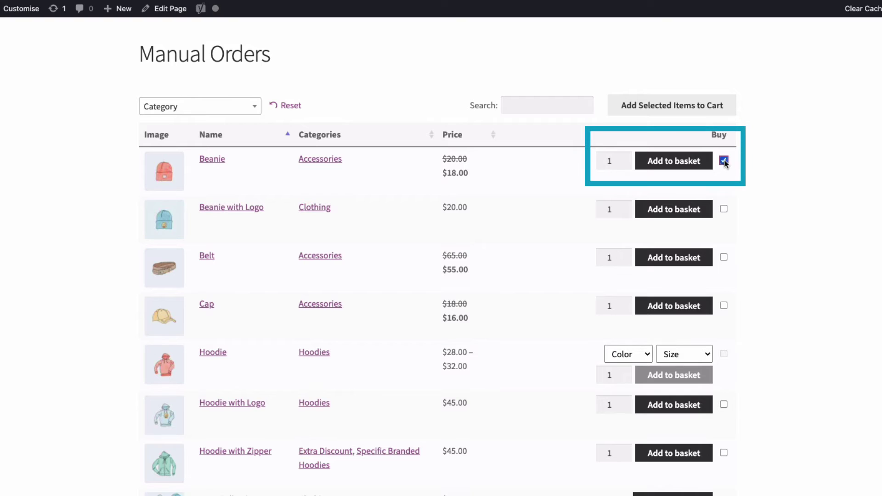
left_click(725, 162)
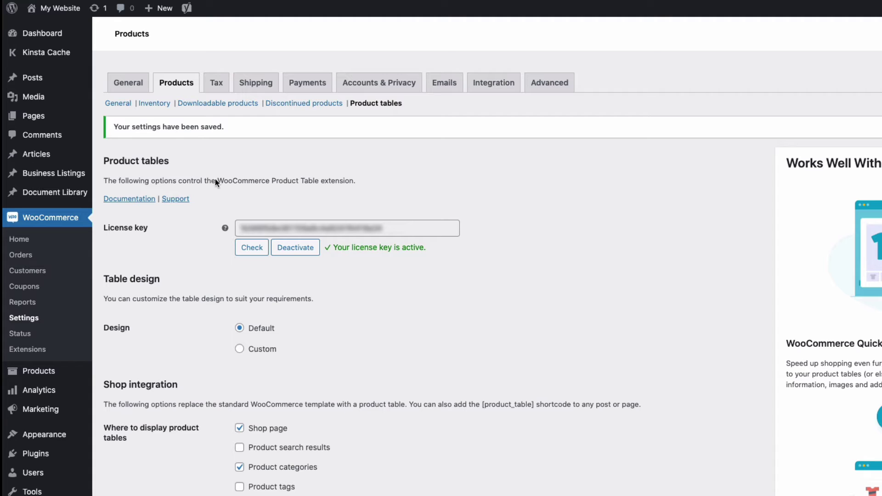
Switch 'Adding products to cart' to 'Add to cart checkboxes' and save the settings
scroll(286, 242, "down", 20)
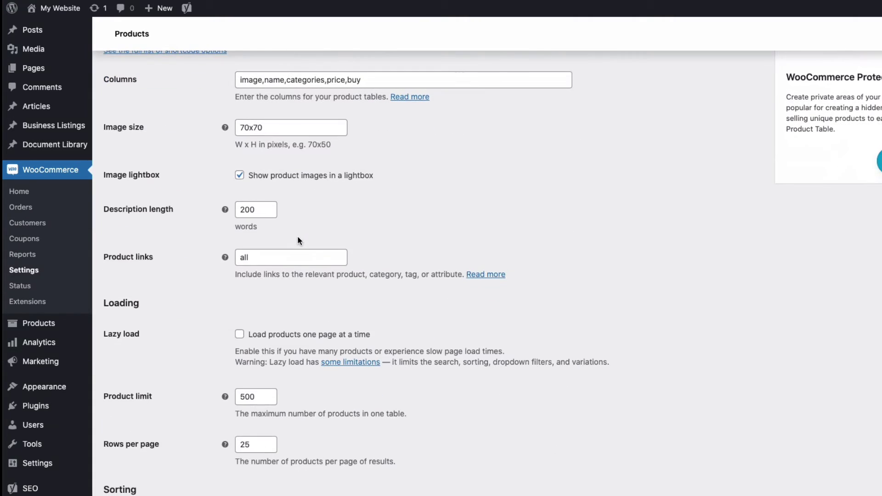
scroll(301, 239, "down", 2)
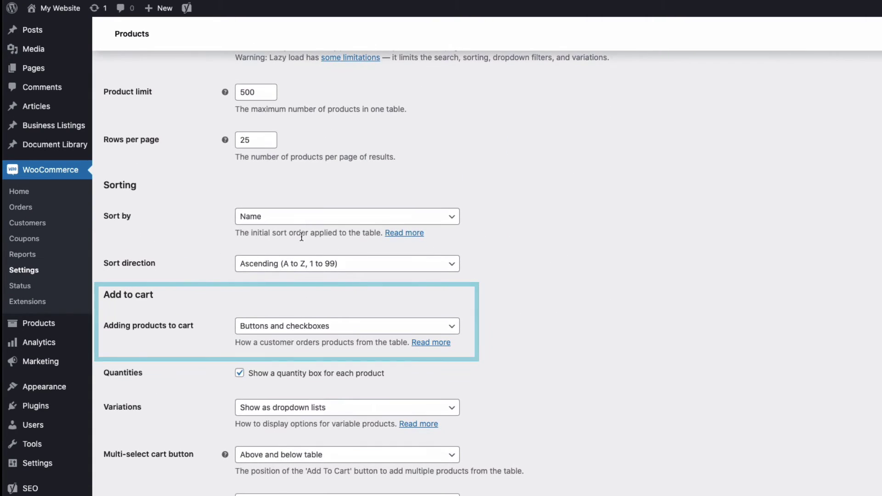
left_click(289, 329)
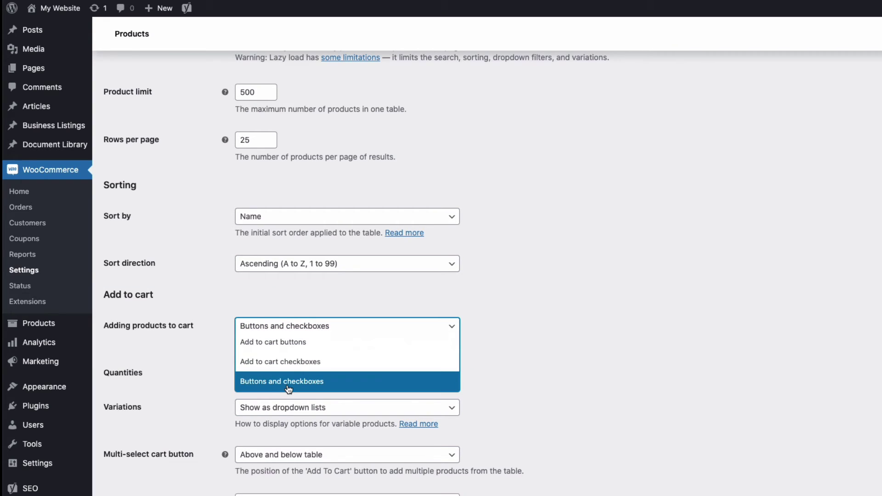
left_click(291, 363)
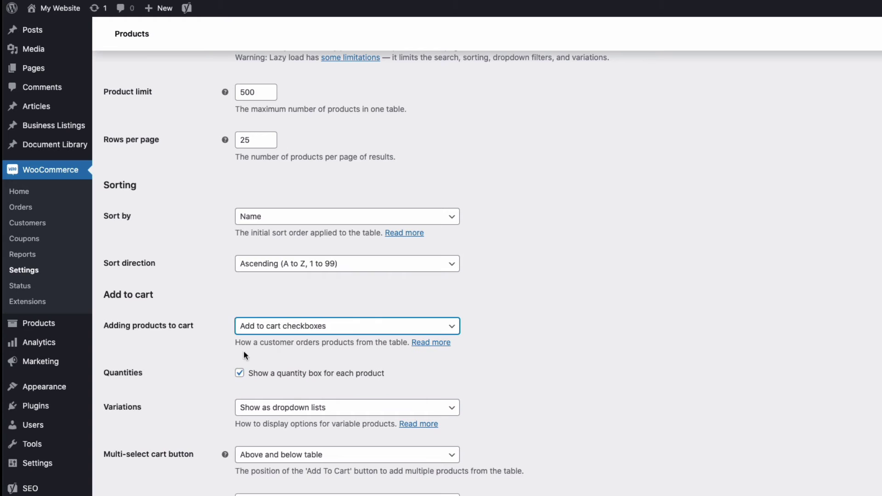
scroll(202, 304, "down", 10)
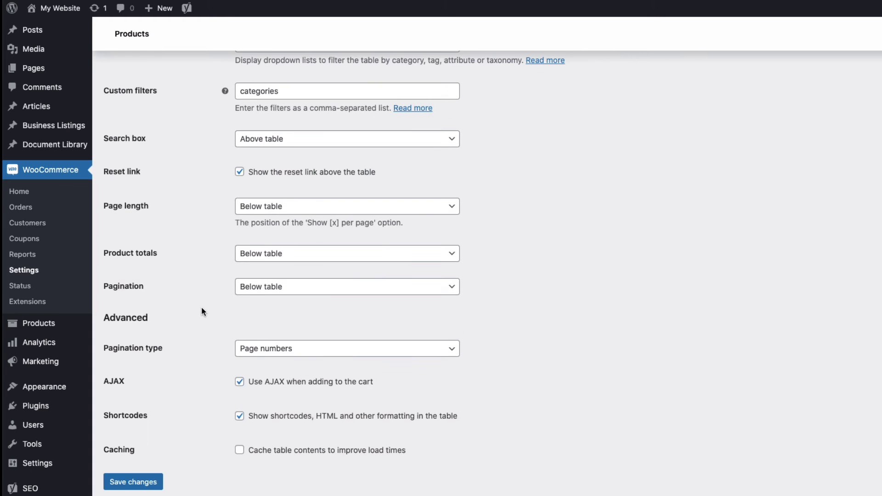
left_click(140, 482)
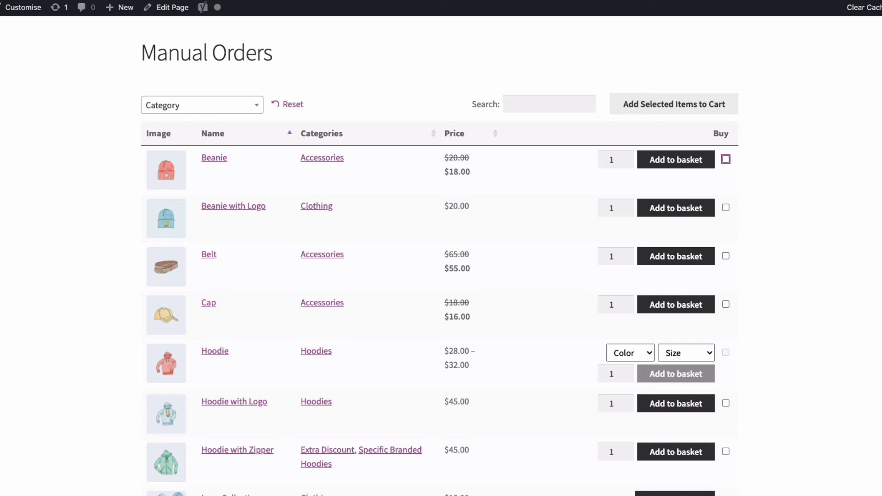
Reload Manual Orders, tick Beanie and Belt, and add both to the basket
key("F5")
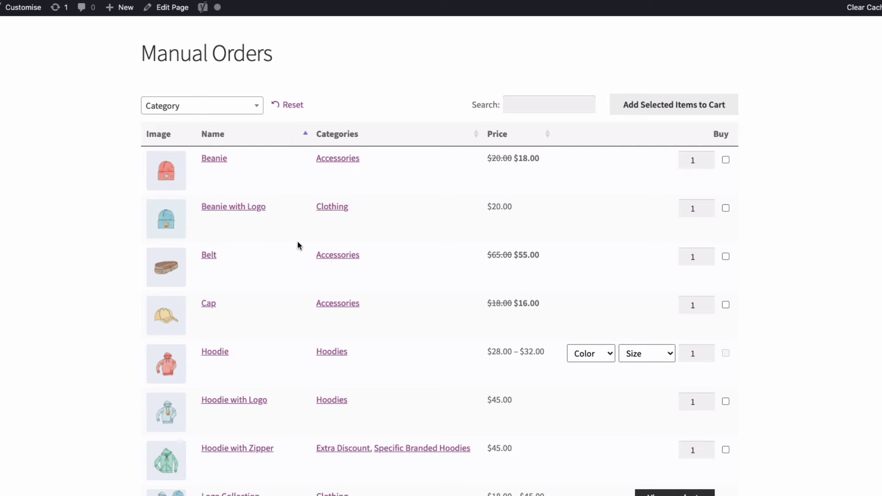
left_click(726, 160)
left_click(726, 257)
scroll(699, 449, "down", 10)
left_click(657, 356)
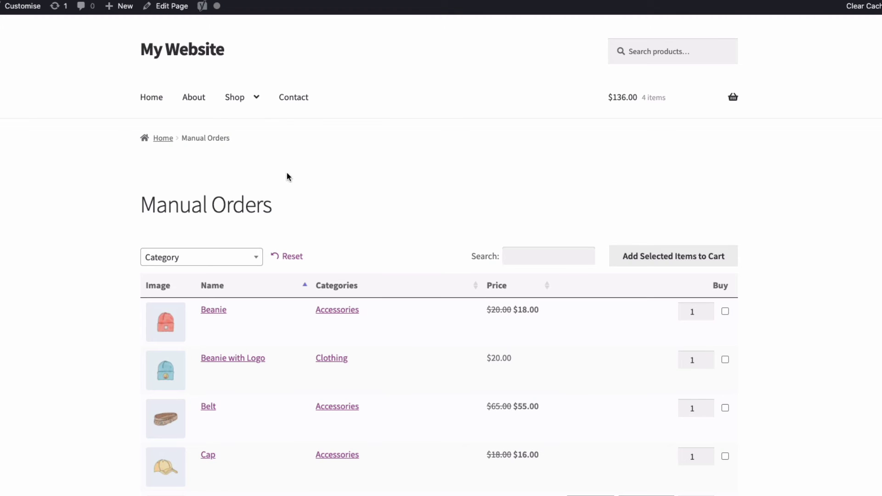
Go to Pages > All Pages from the dashboard
mouse_move(252, 97)
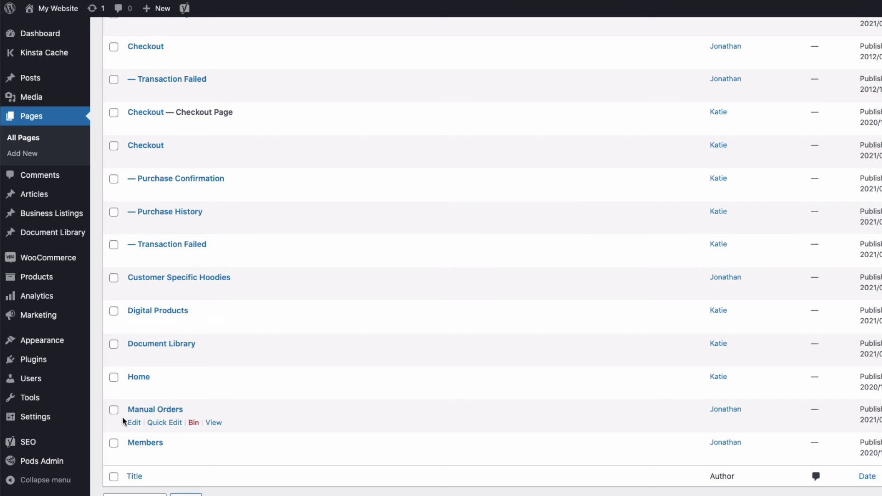
In Yoast SEO Advanced for the Manual Orders page, set 'Allow search engines to show this Page' to No
left_click(134, 423)
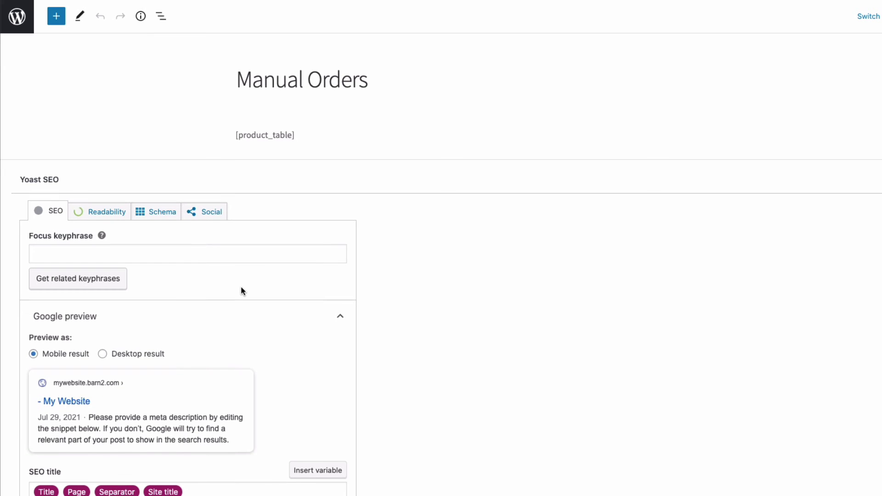
scroll(240, 286, "down", 3)
scroll(241, 272, "down", 5)
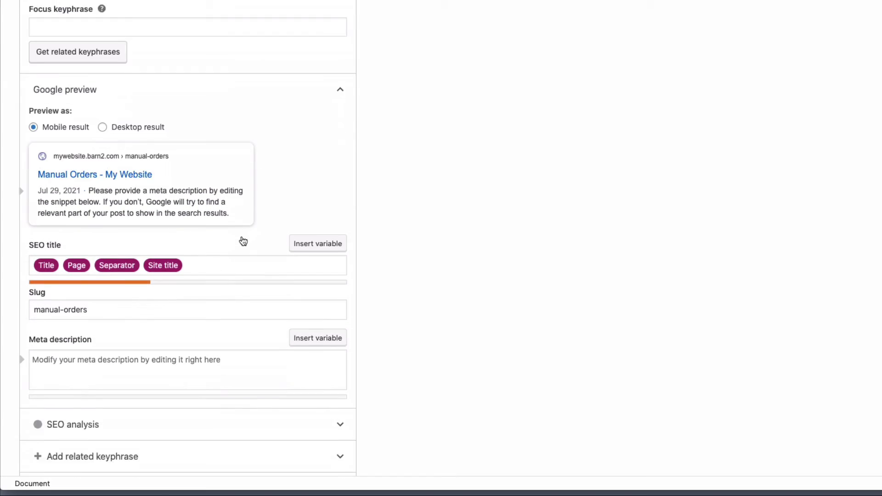
left_click(234, 452)
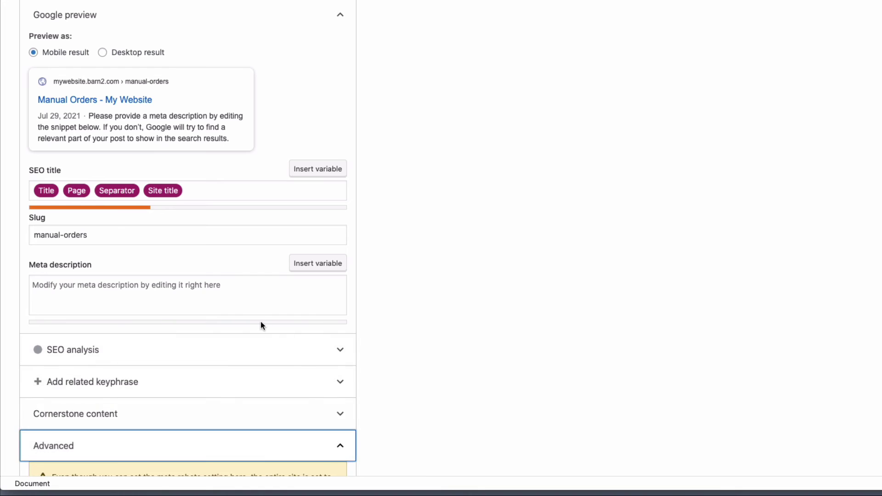
scroll(261, 322, "down", 6)
left_click(130, 294)
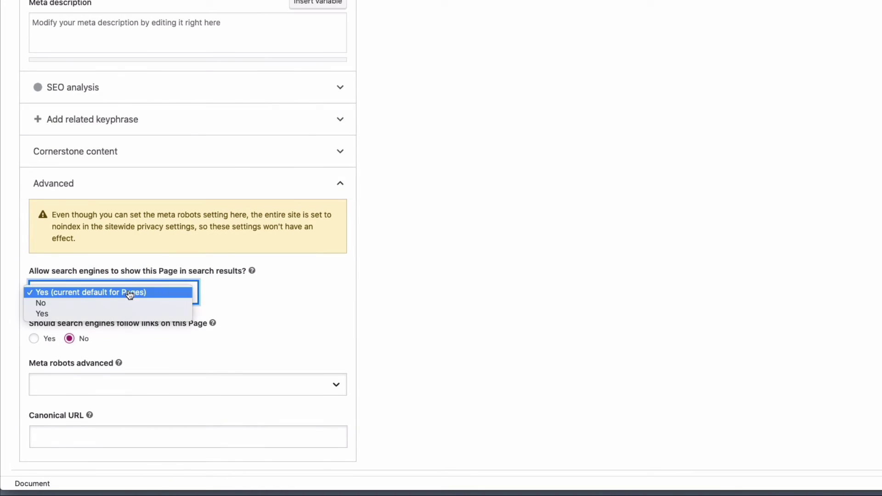
left_click(64, 304)
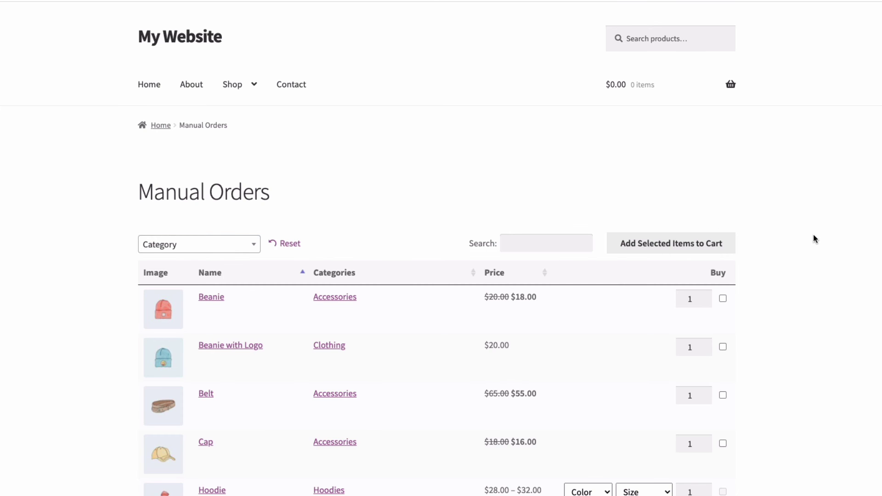
Tick Cap and Hoodie with Logo in the Manual Orders table and add the selected items to the cart
scroll(813, 237, "down", 3)
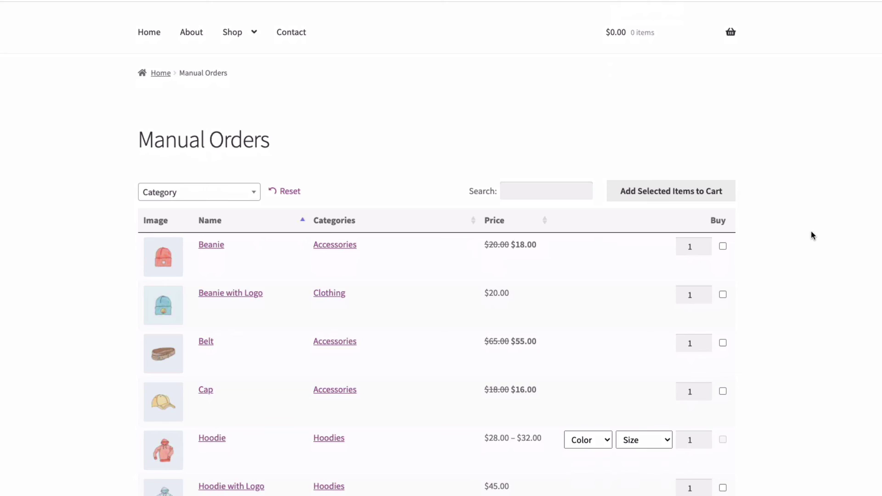
scroll(788, 238, "down", 1)
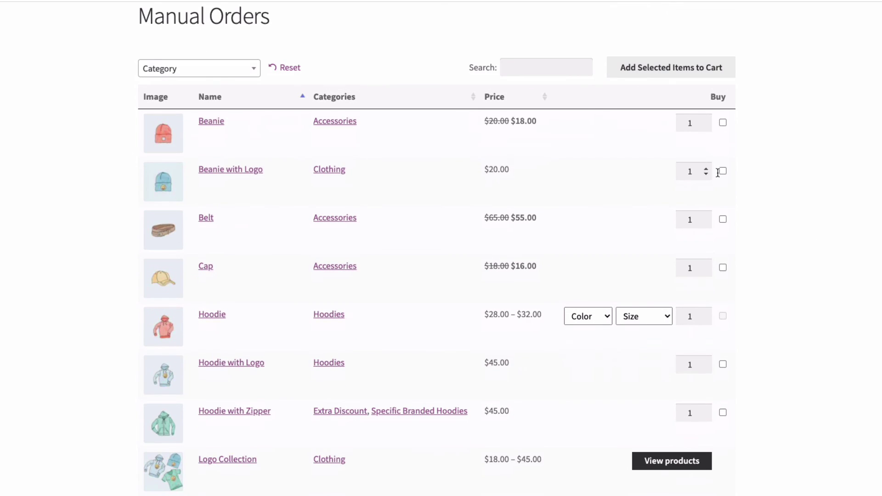
left_click(723, 268)
left_click(723, 366)
scroll(741, 368, "down", 9)
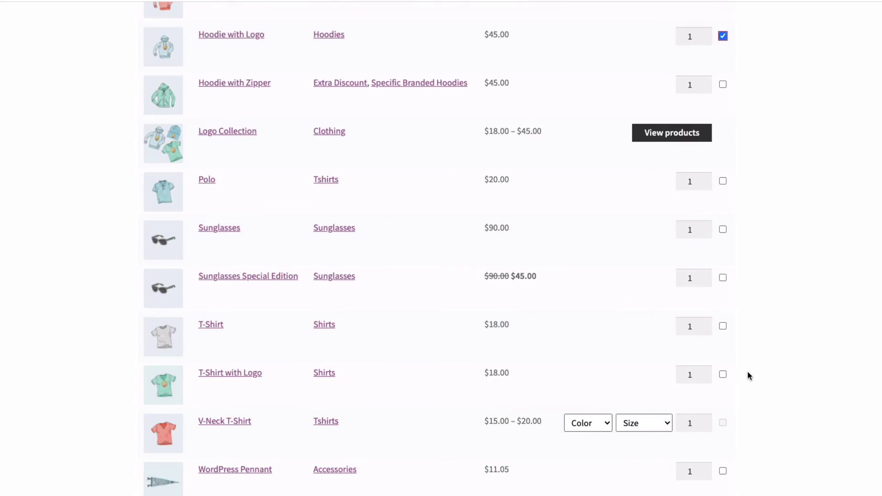
left_click(657, 352)
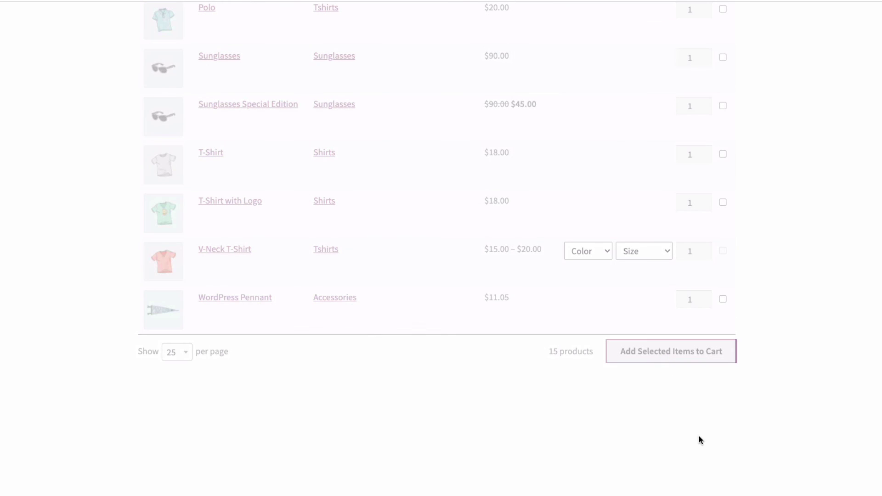
Check out from the cart and place the $109.20 test order
left_click(710, 393)
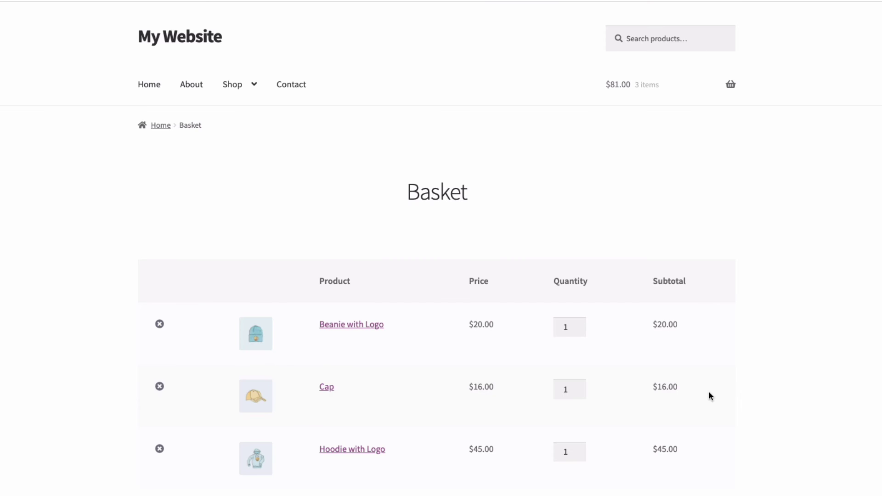
scroll(708, 391, "down", 8)
left_click(593, 436)
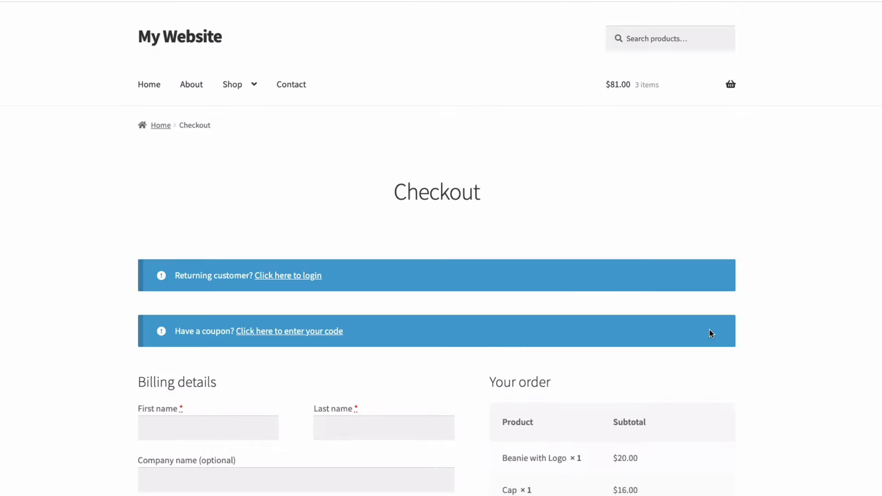
scroll(660, 437, "down", 10)
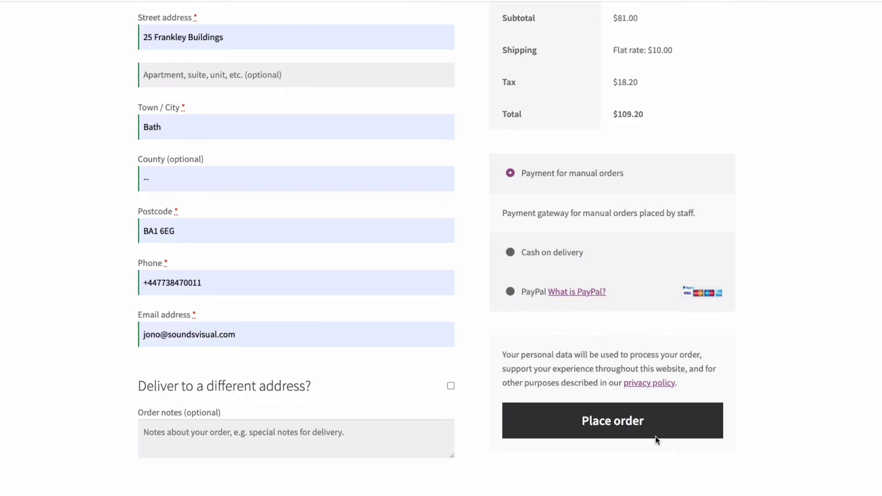
left_click(612, 426)
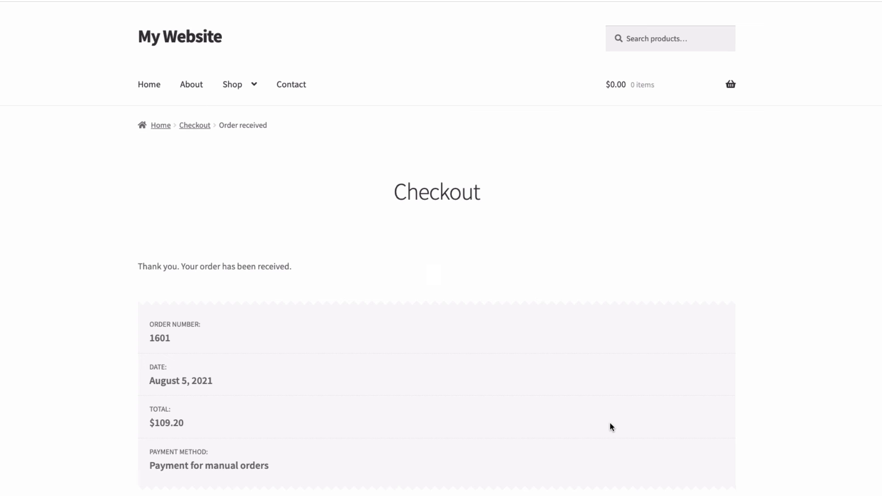
scroll(610, 423, "down", 6)
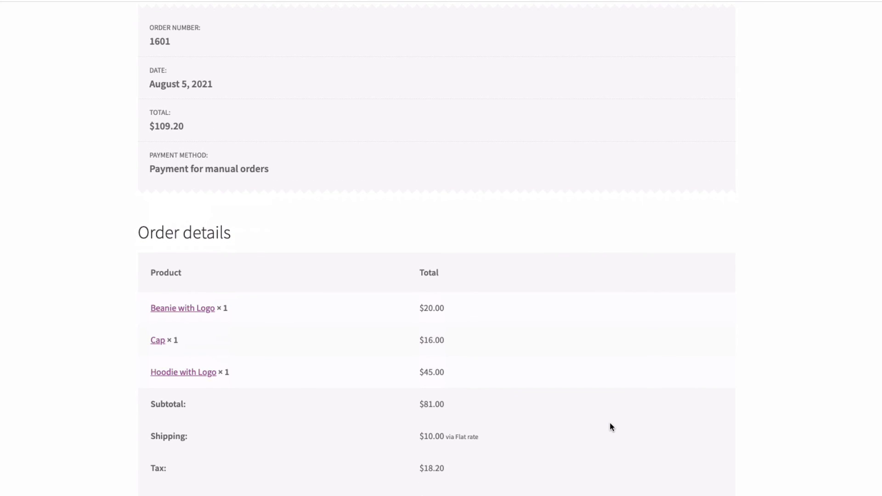
scroll(610, 423, "up", 6)
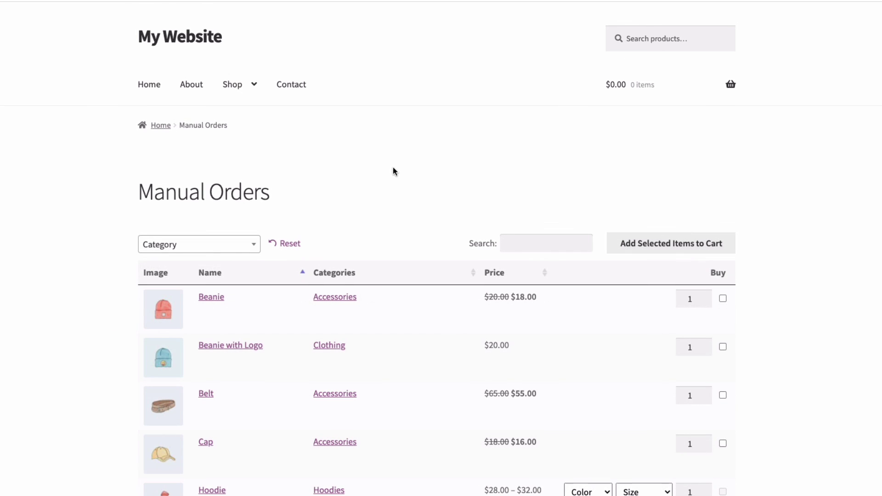
Filter the table to Accessories, then add Beanie, Cap and WordPress Pennant to the cart
left_click(162, 248)
left_click(162, 286)
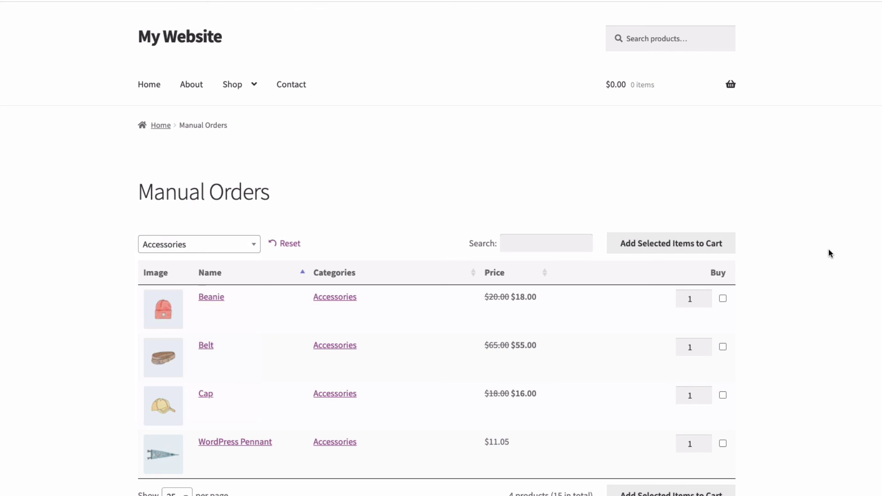
scroll(823, 253, "down", 2)
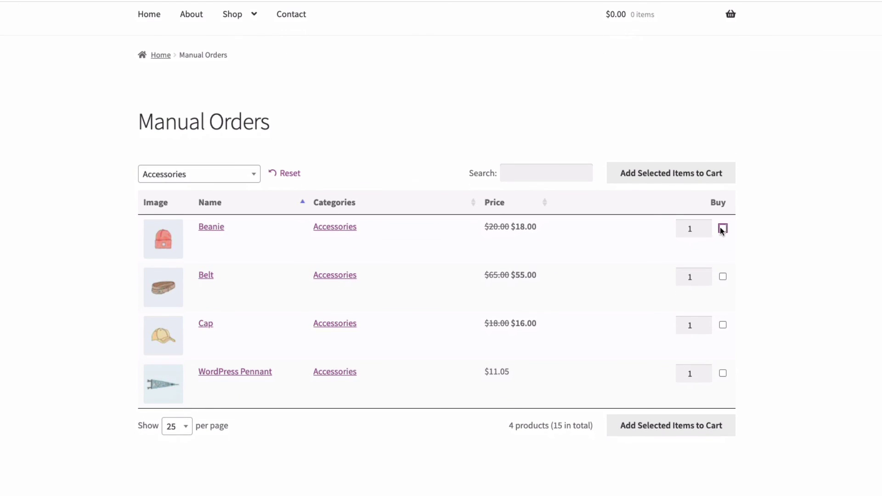
left_click(722, 228)
left_click(724, 326)
left_click(723, 372)
left_click(675, 431)
scroll(683, 437, "down", 2)
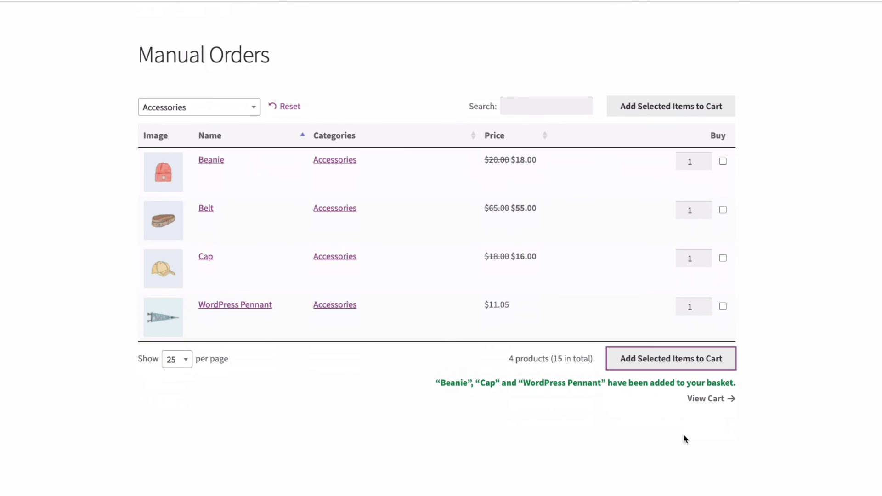